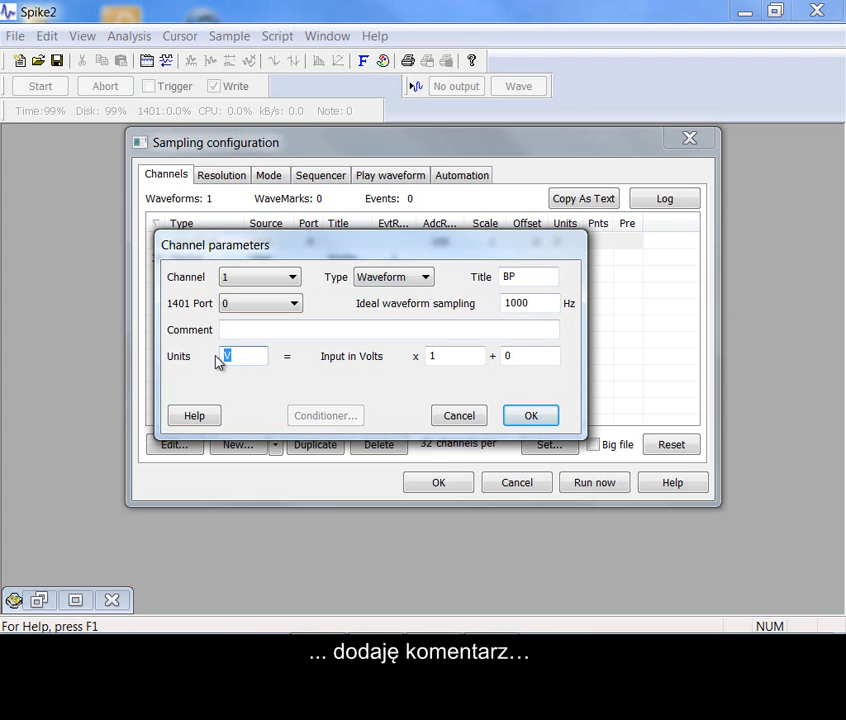
Set the BP channel's units to mmHg and its scale to 100, and accept the channel parameters
type("Hg")
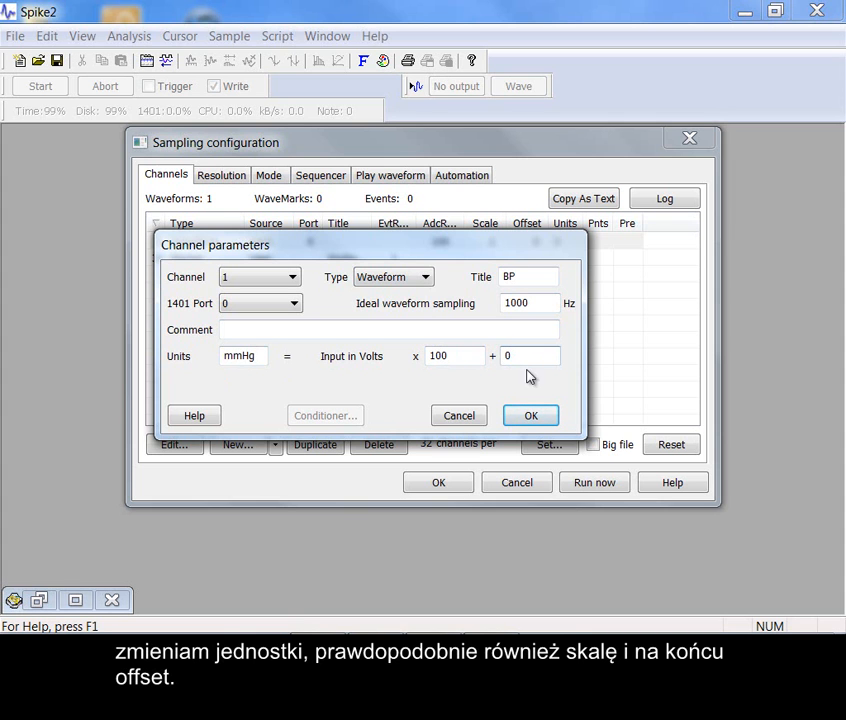
left_click(536, 418)
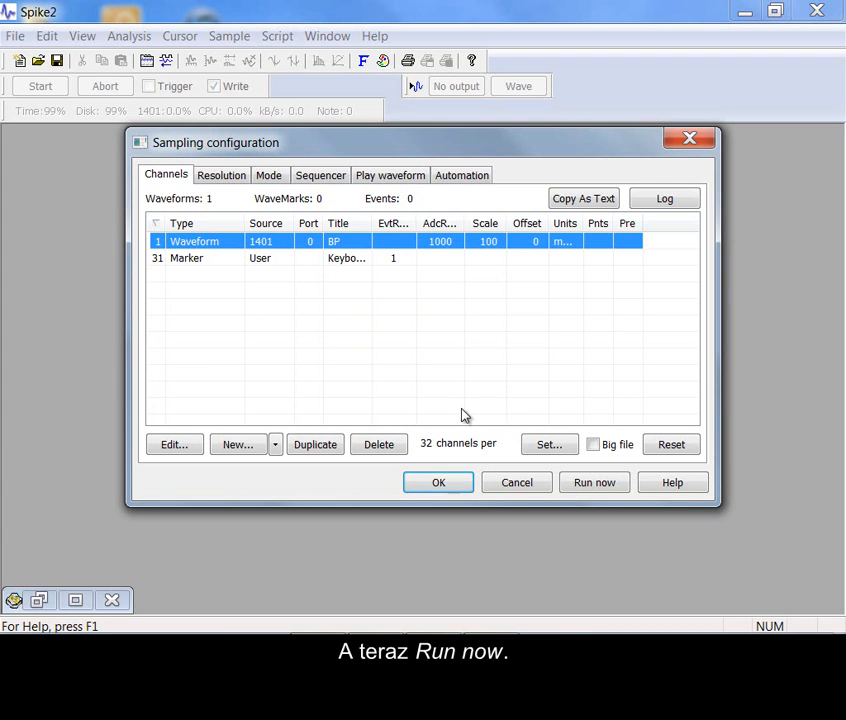
Run the sampling configuration to create a data document, start recording, and play the output waveform
left_click(598, 485)
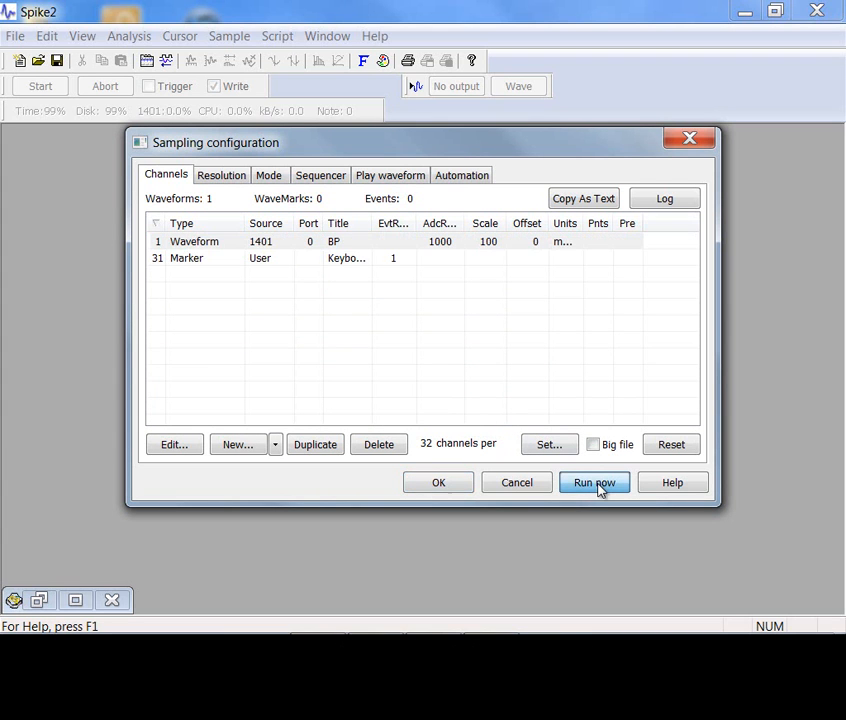
left_click(597, 484)
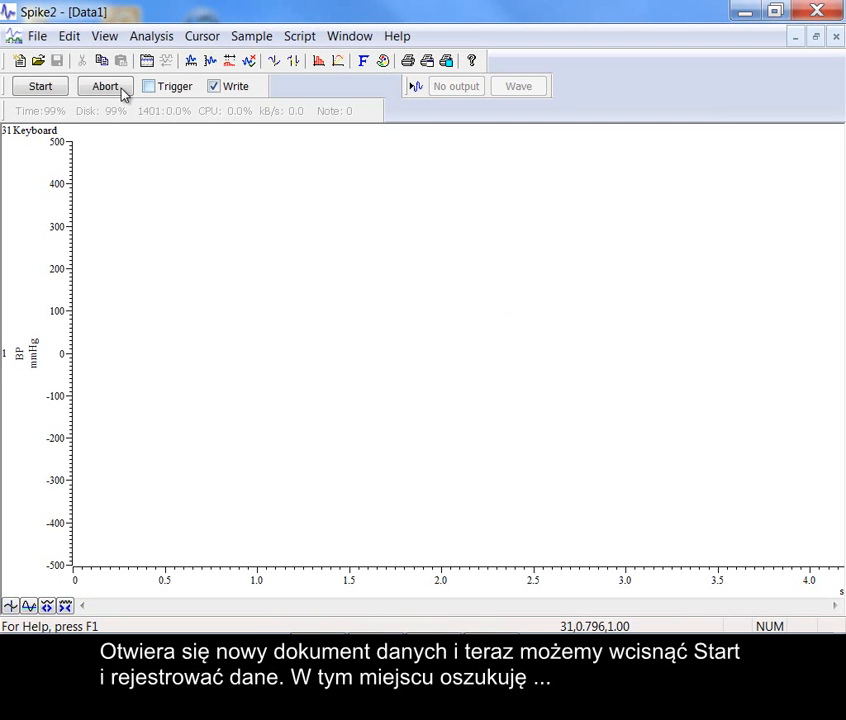
left_click(42, 89)
left_click(505, 88)
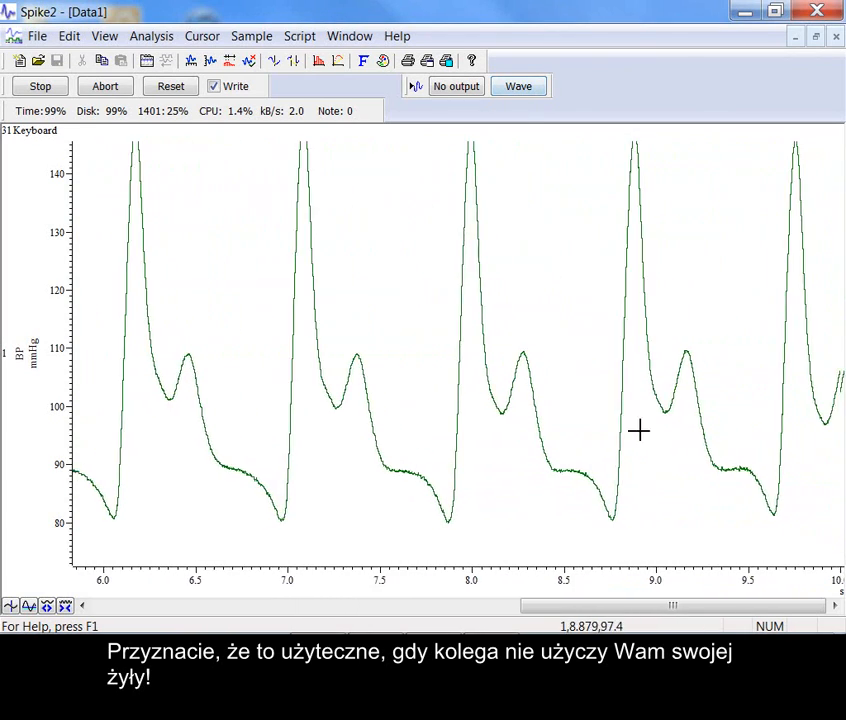
Measure from the BP peak near 7.1 s with the vertical range optimised, and return to the newest incoming data
mouse_move(680, 600)
left_mouse_down()
mouse_move(689, 604)
mouse_move(558, 598)
left_mouse_up()
key("End")
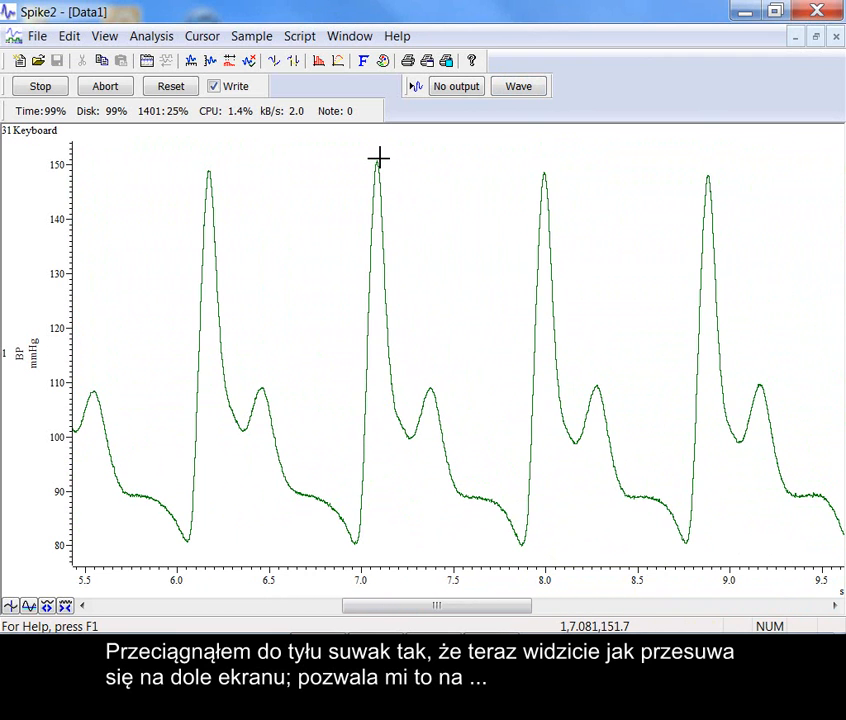
mouse_move(380, 159)
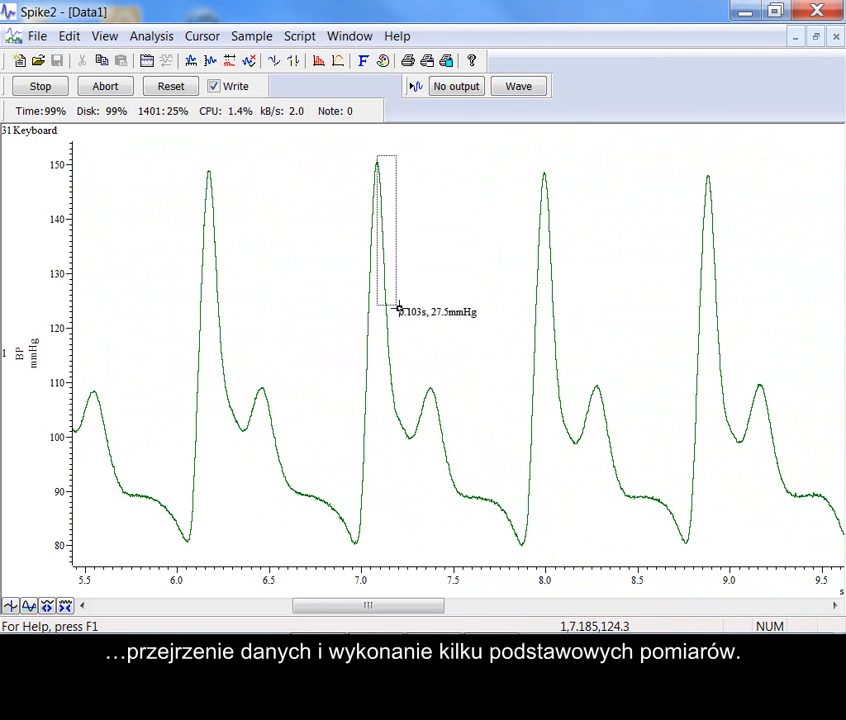
left_click_drag(401, 352, 402, 353)
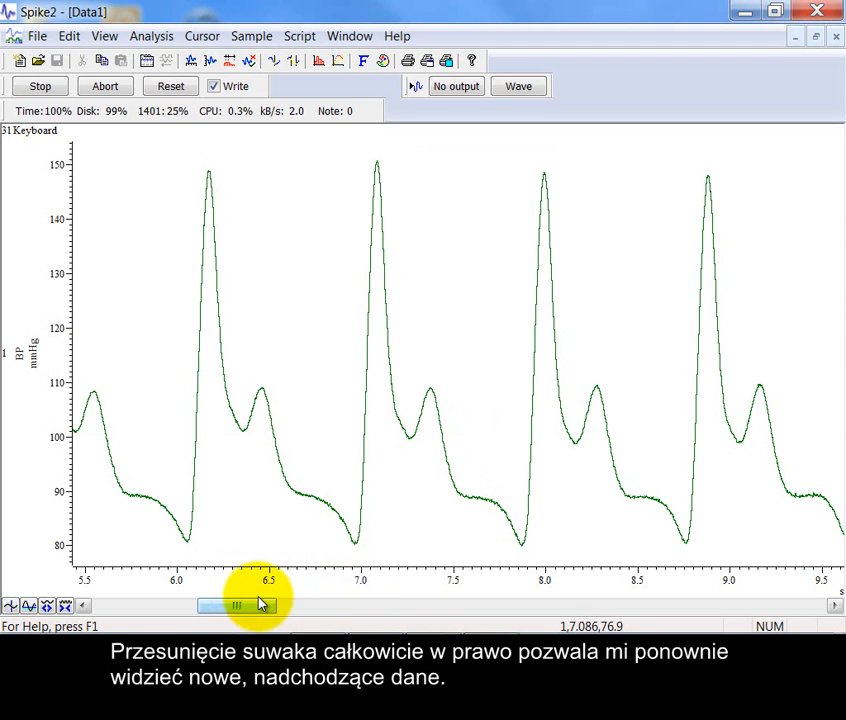
left_click_drag(274, 610, 826, 607)
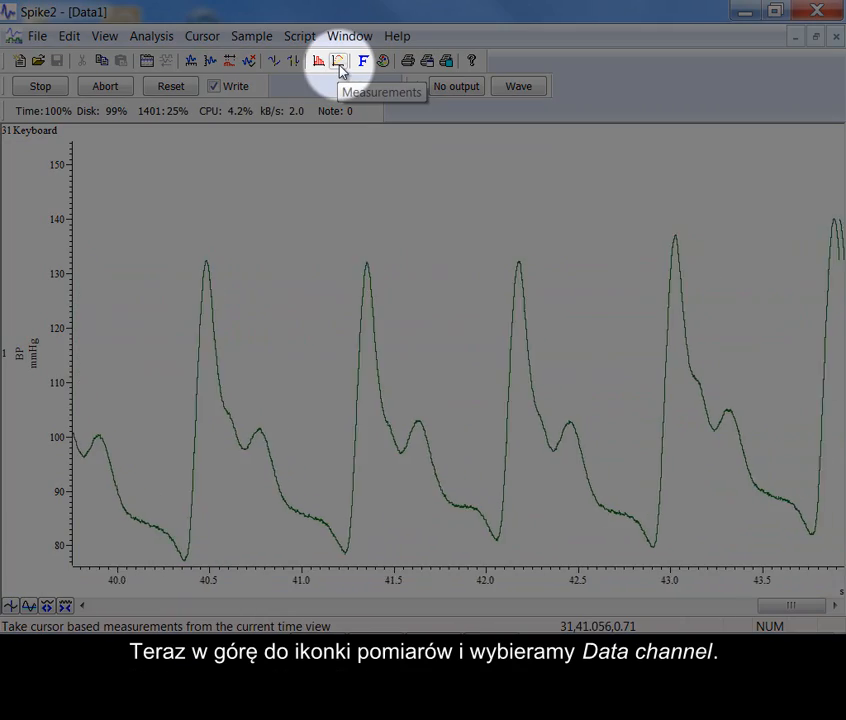
Set up a data channel measurement that targets a new memory channel of type Event
left_click(338, 64)
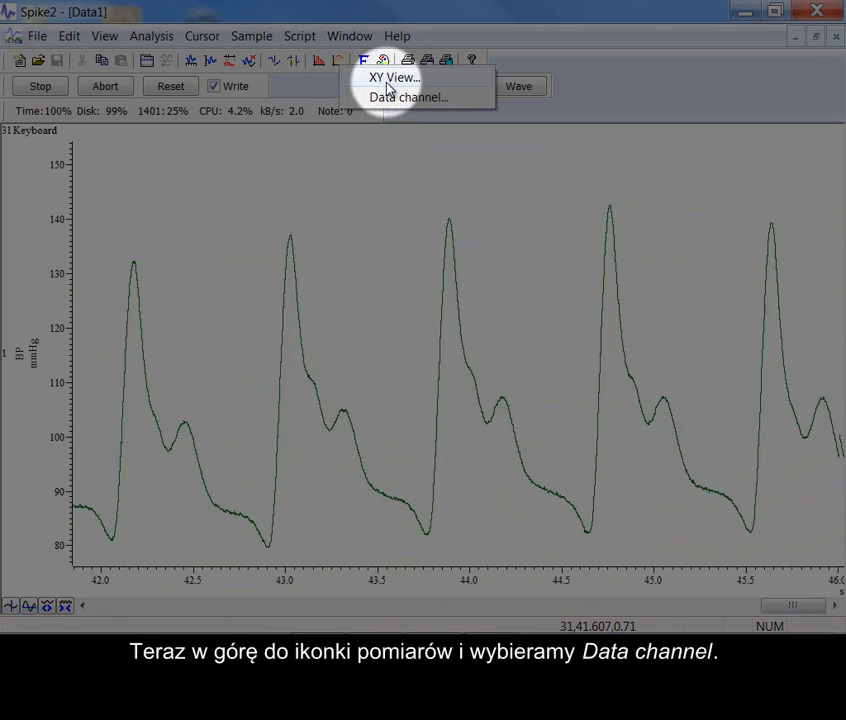
left_click(401, 98)
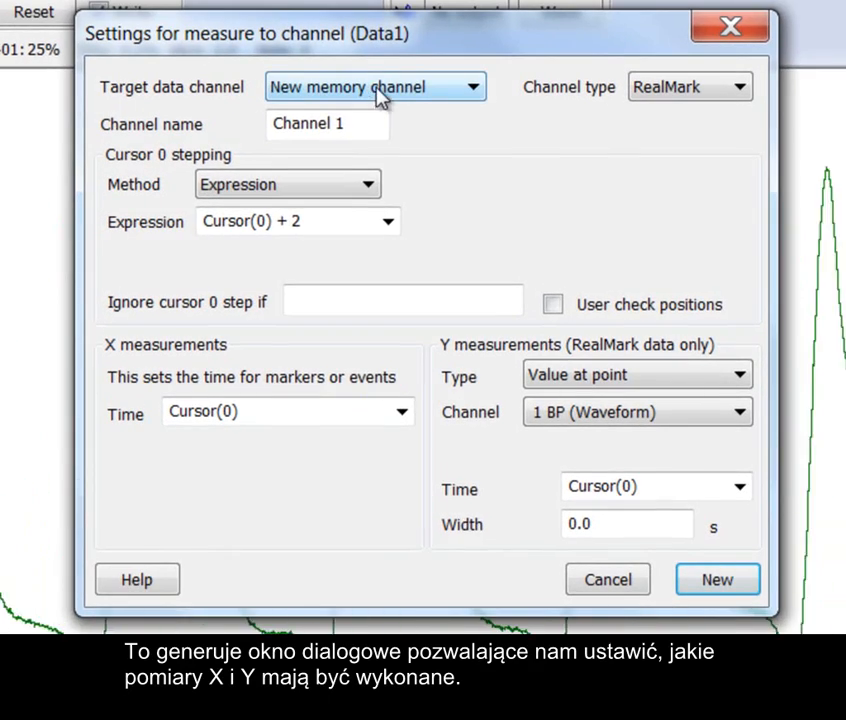
left_click(377, 88)
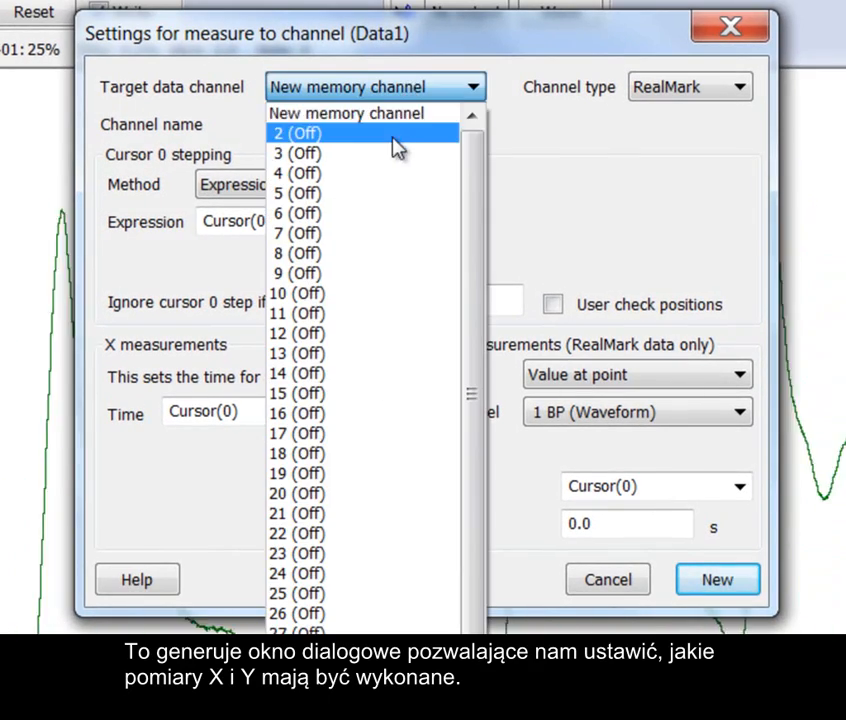
left_click(398, 115)
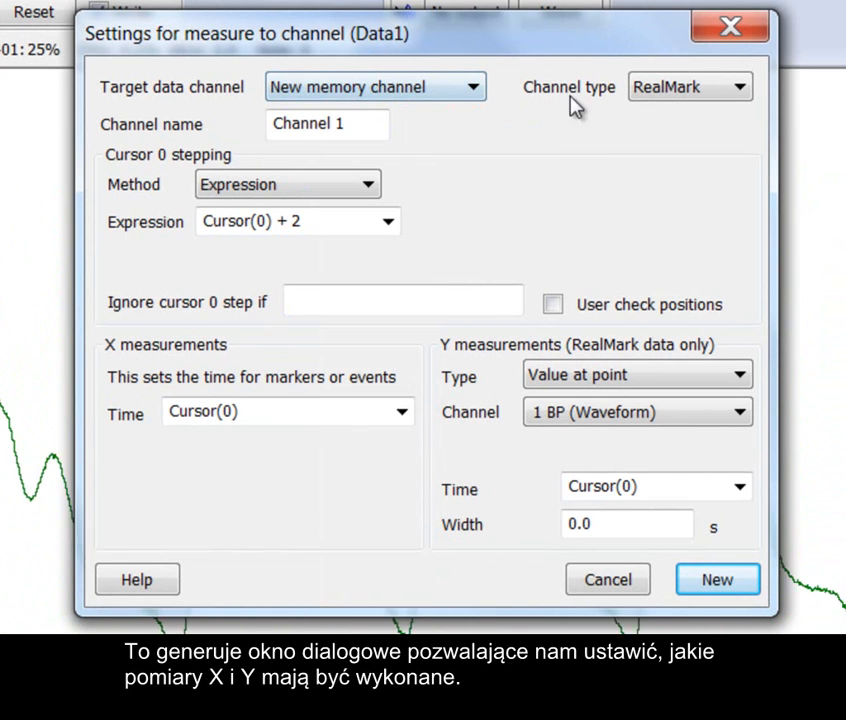
left_click(657, 92)
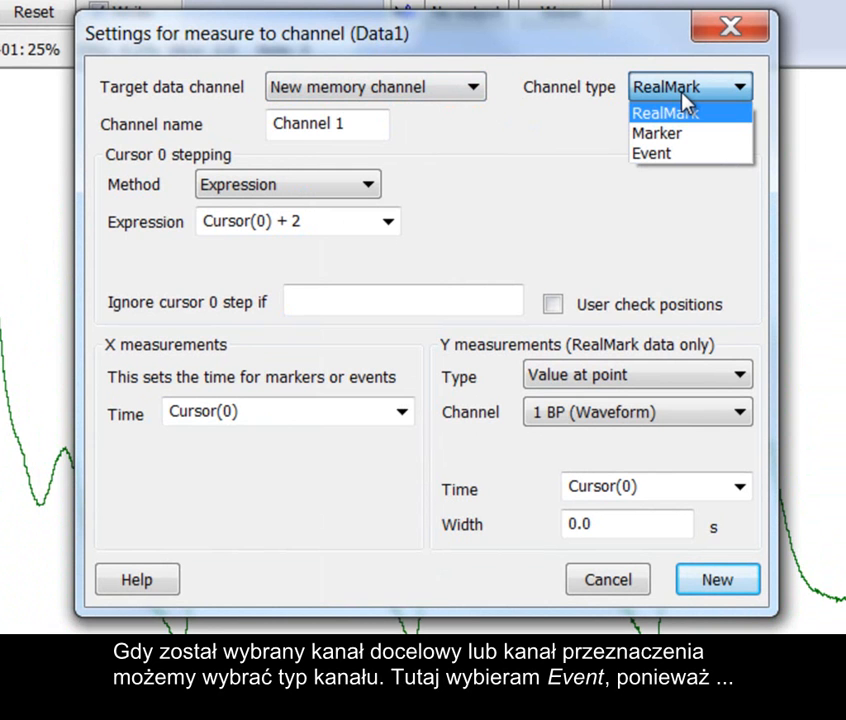
left_click(711, 158)
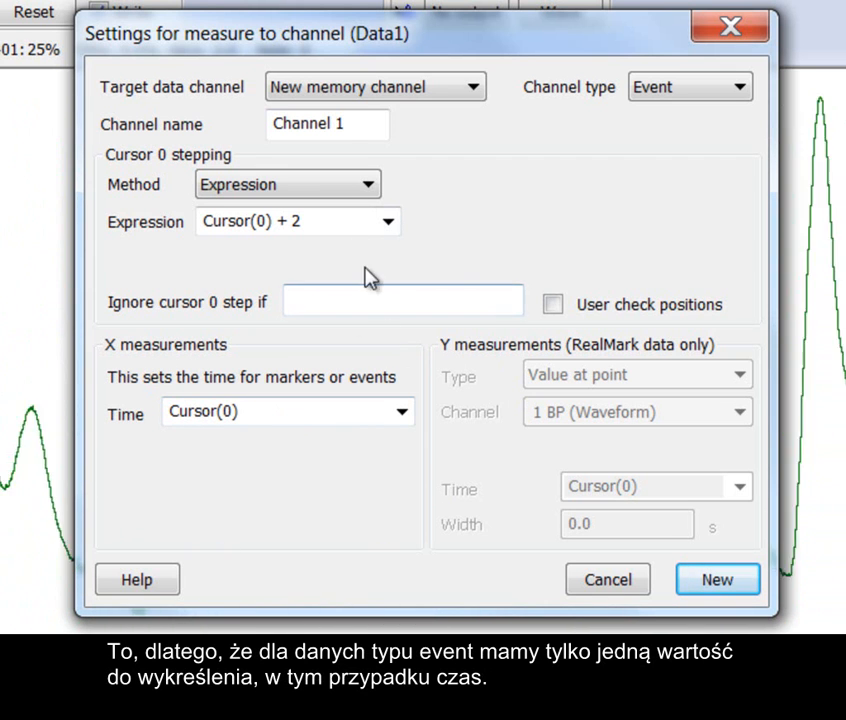
Set cursor 0 stepping to Peak find on channel 1 BP with an amplitude of 25, and create the measurement channel
left_click(368, 189)
left_click(360, 208)
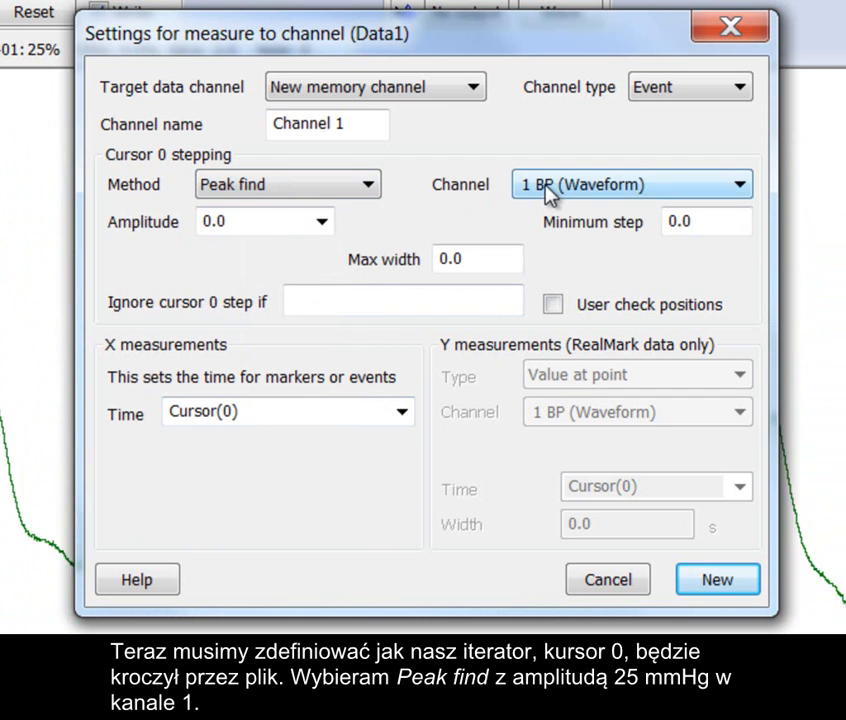
left_click_drag(305, 222, 200, 230)
type("25")
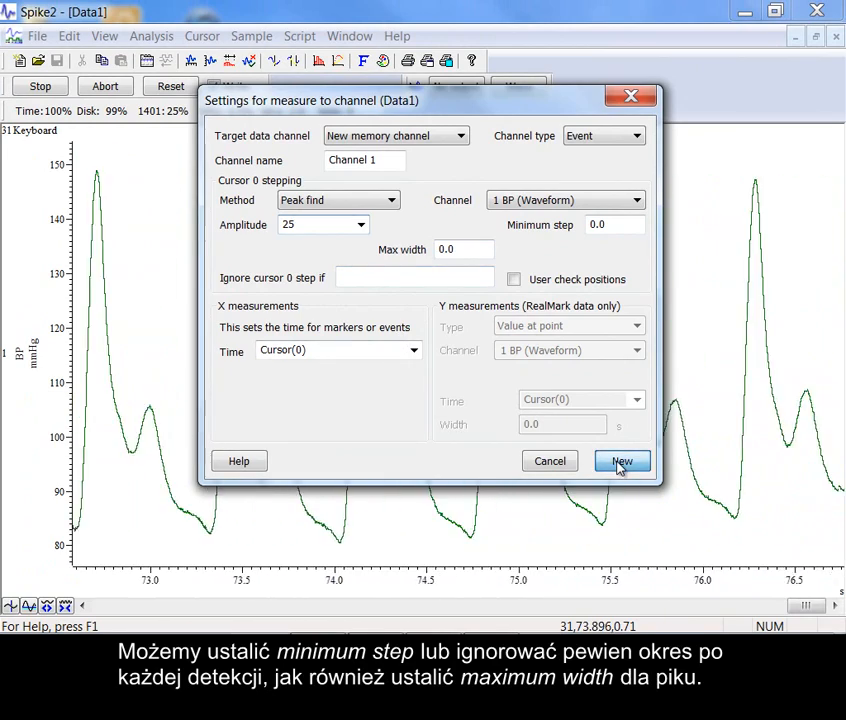
left_click(620, 462)
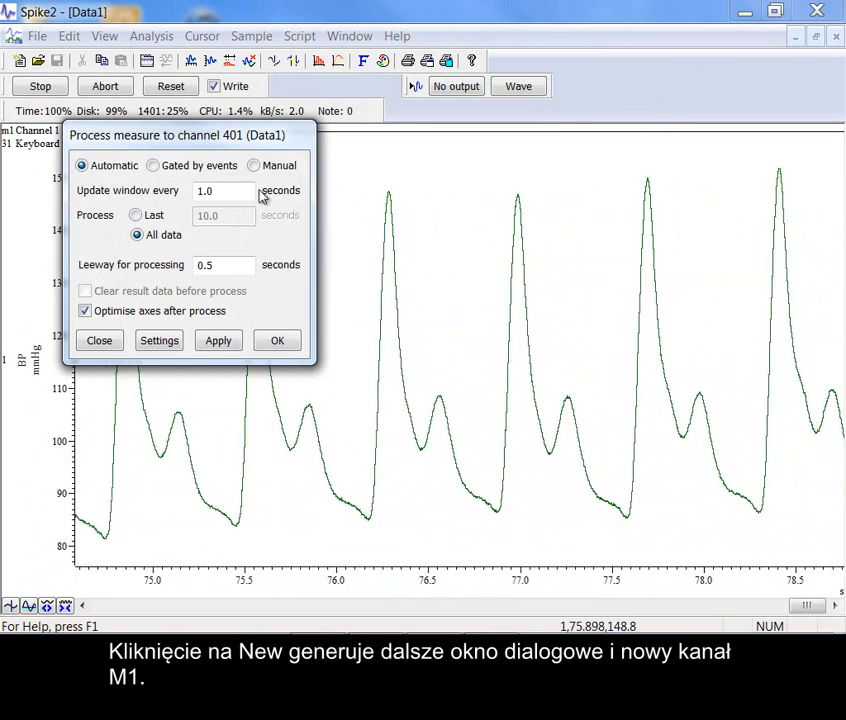
Process the measurement automatically over all data with a window update of 0 seconds and a leeway of 0 seconds
left_click_drag(249, 191, 183, 191)
type("0")
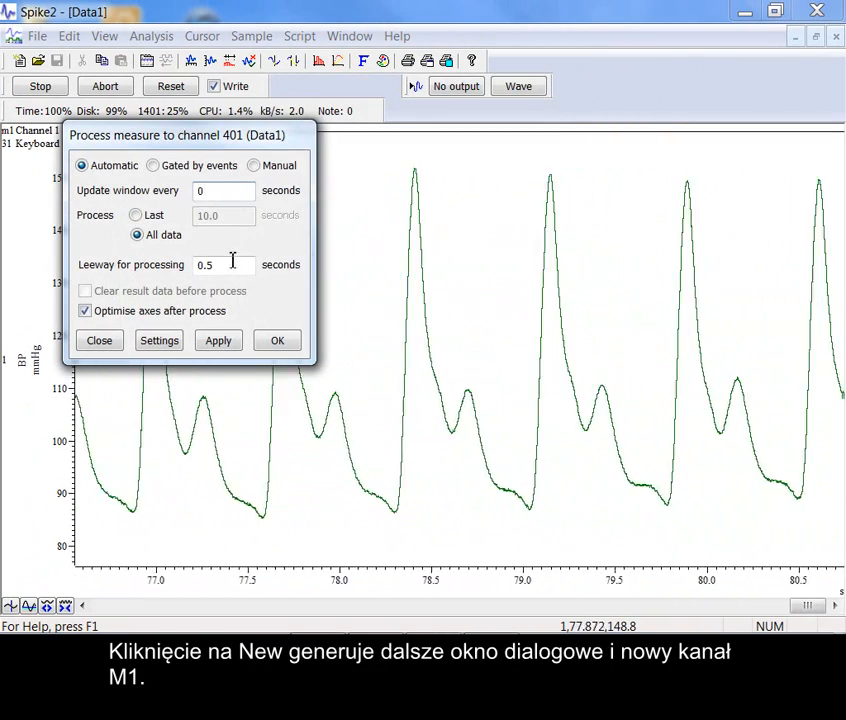
left_click_drag(225, 265, 186, 268)
type("0")
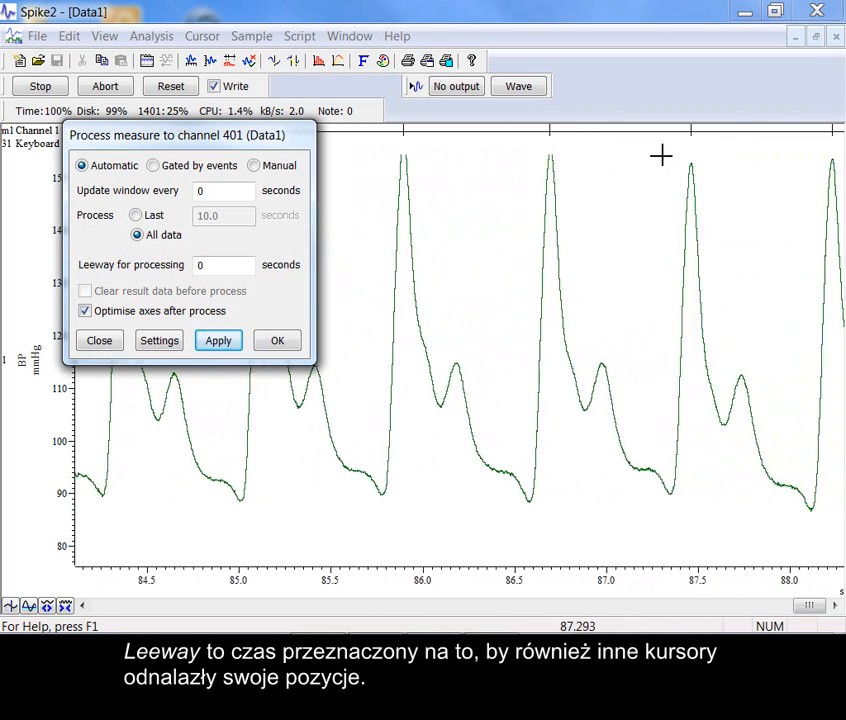
left_click(291, 341)
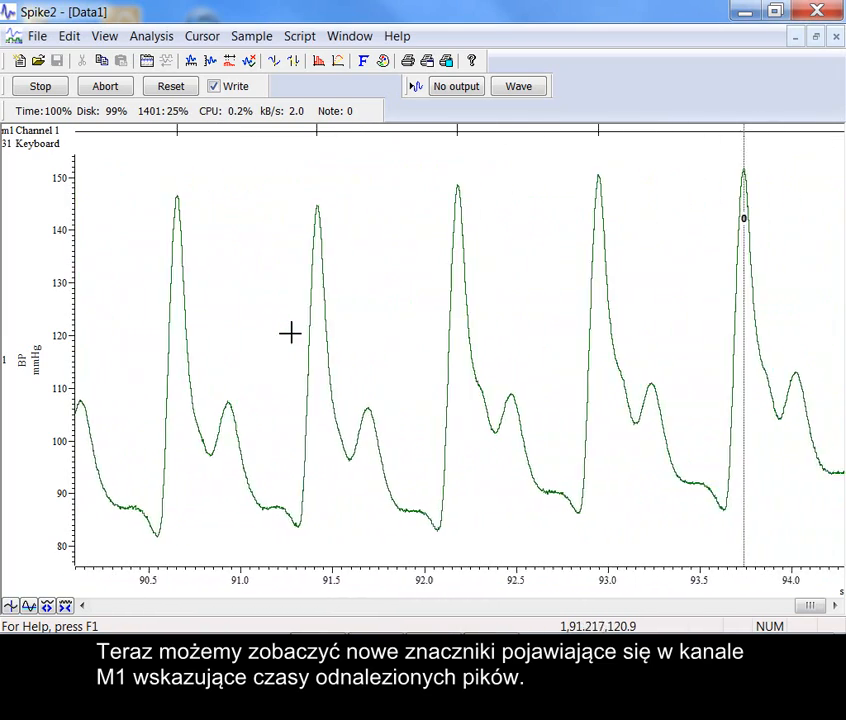
Duplicate the memory channel m1 that holds the peak events
right_click(320, 138)
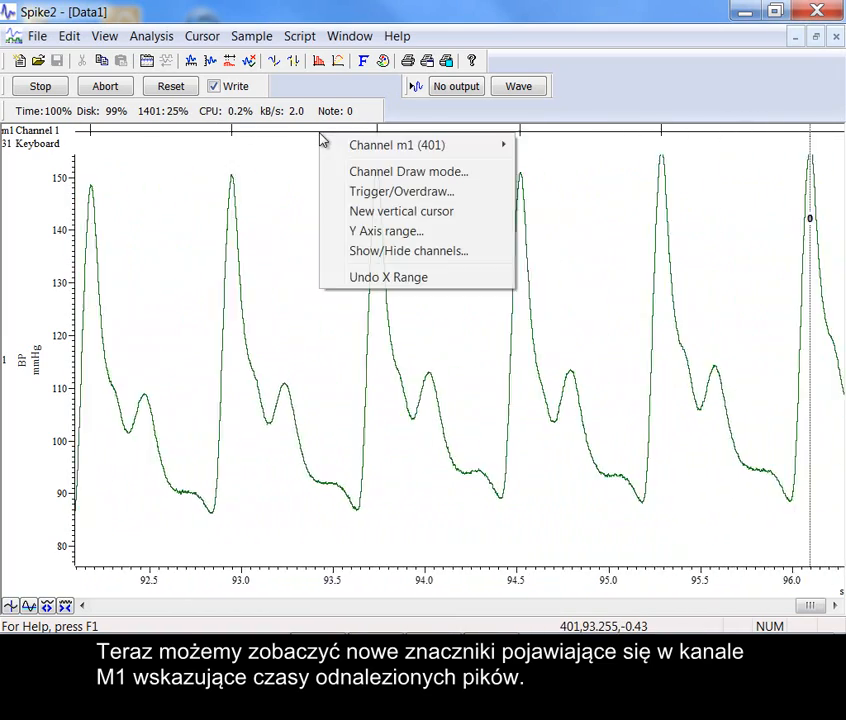
mouse_move(385, 151)
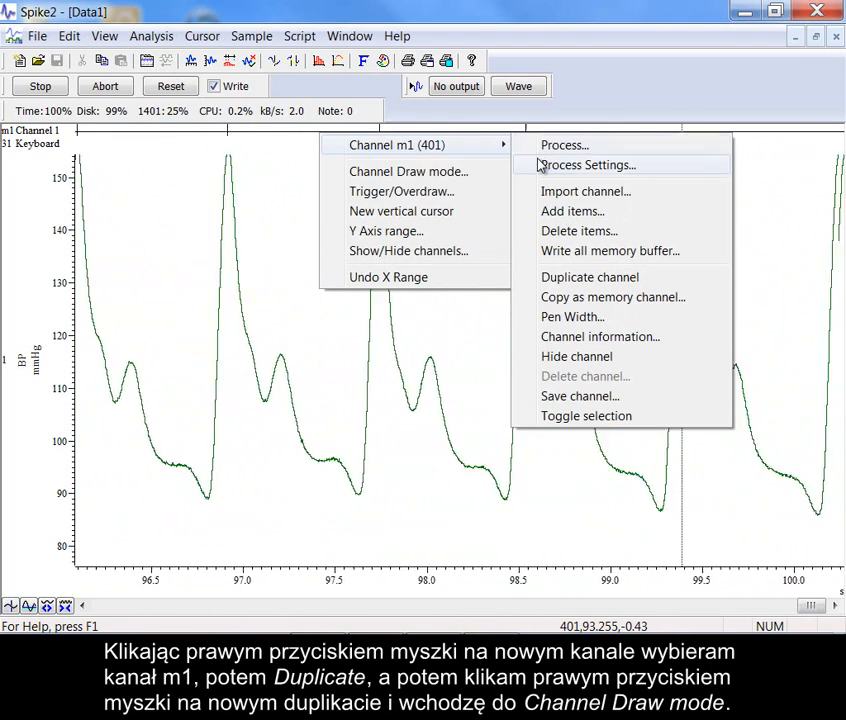
left_click(534, 278)
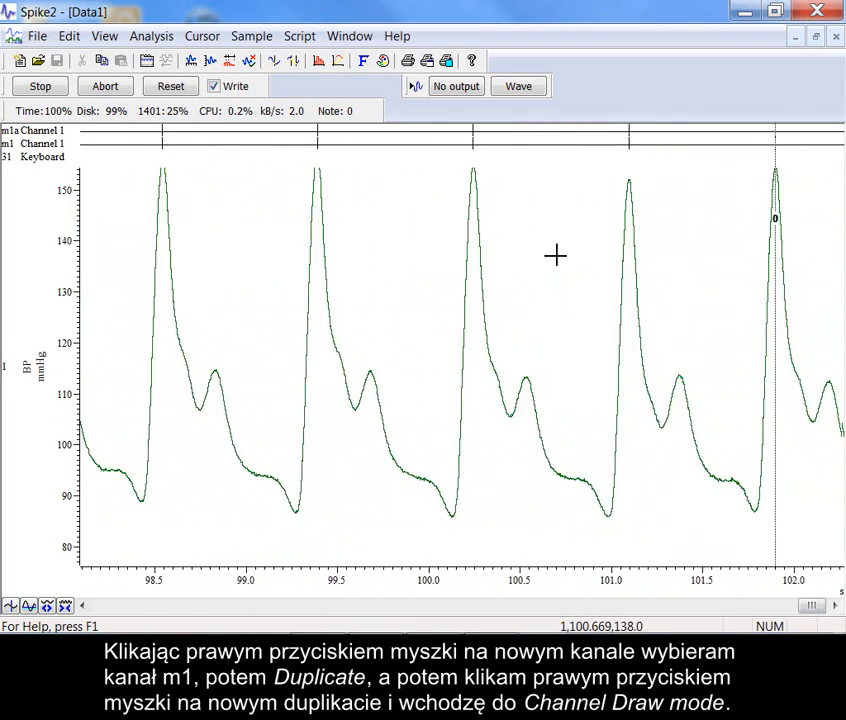
Set the draw mode of the duplicate channel m1a to Inst Frq and draw it
right_click(520, 137)
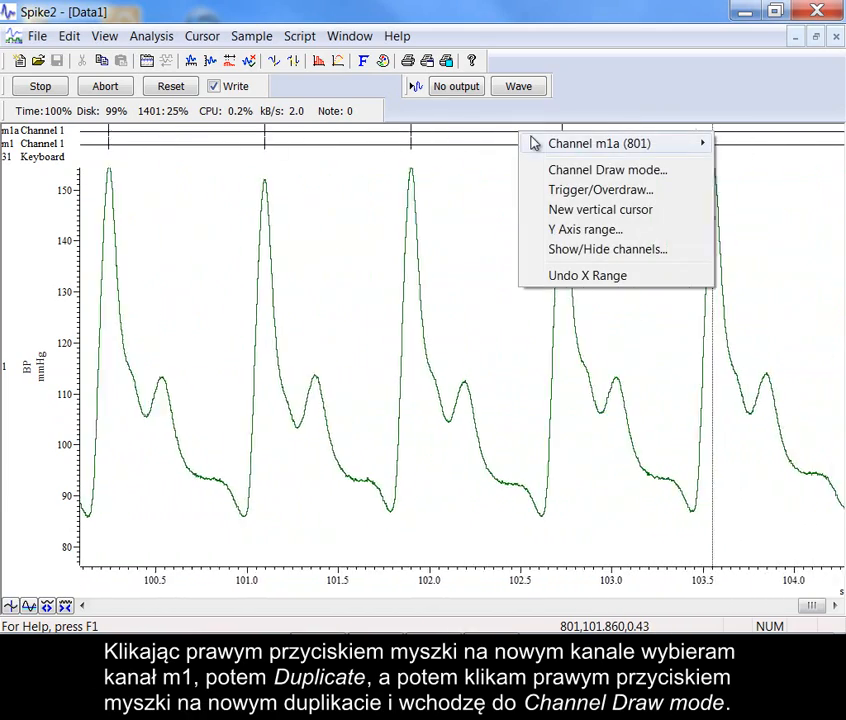
left_click(550, 171)
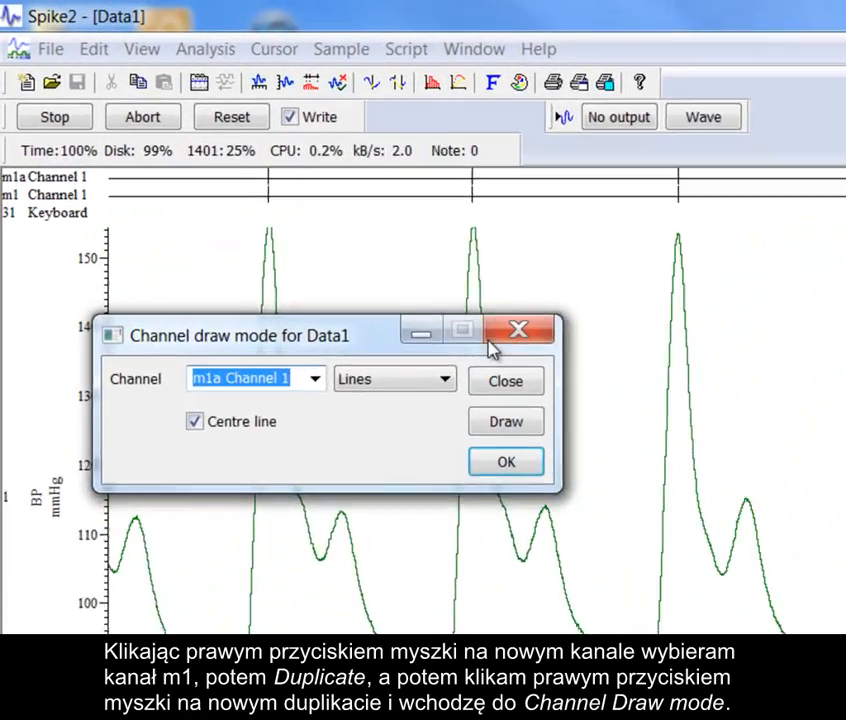
left_click(331, 283)
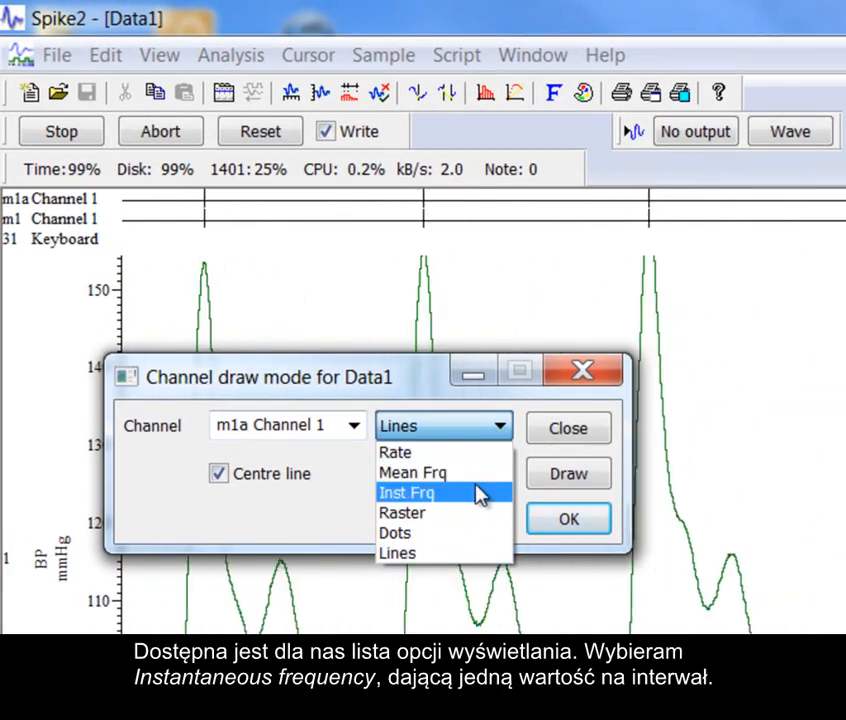
left_click(482, 493)
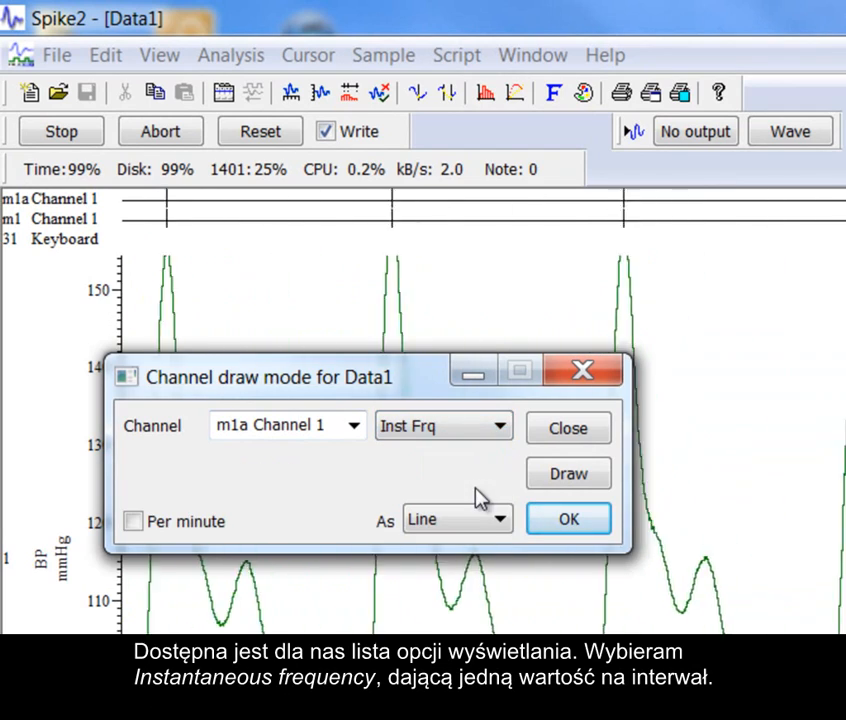
left_click(566, 478)
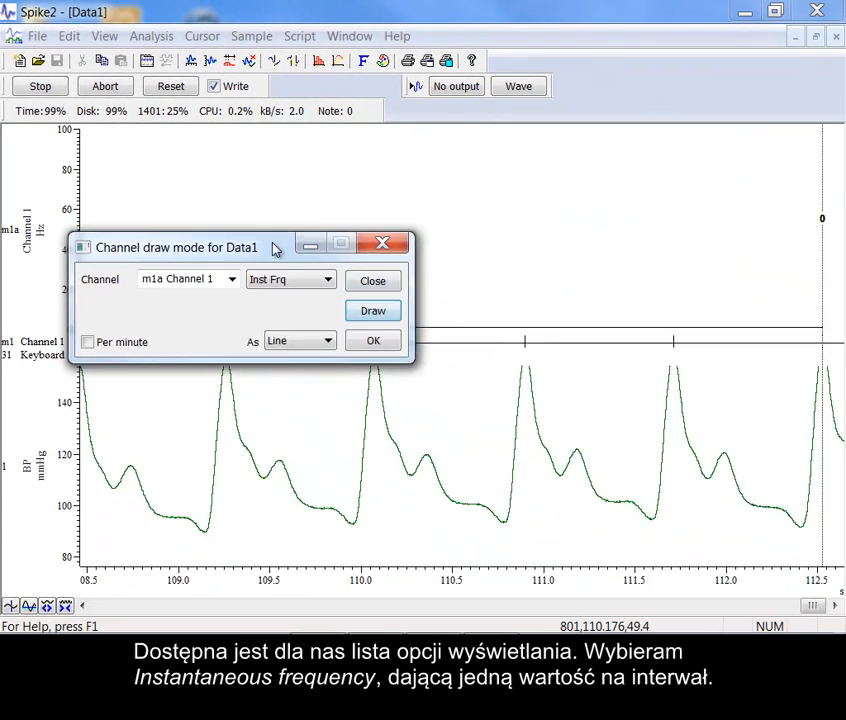
Optimise the visible Y axis ranges and widen the displayed time range, keeping the draw mode dialog clear of the frequency trace
left_click_drag(416, 375, 663, 627)
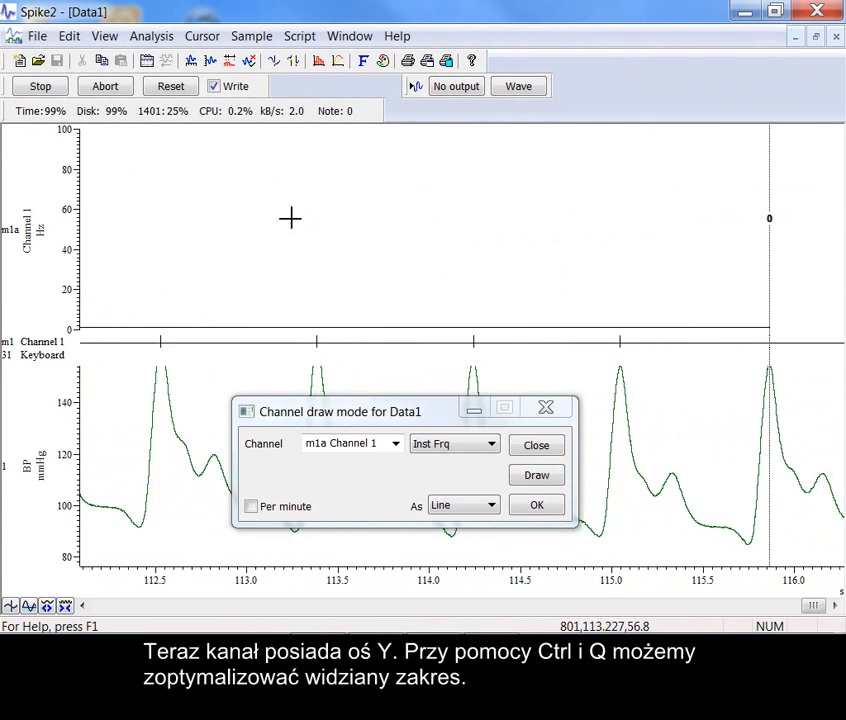
key("ctrl+q")
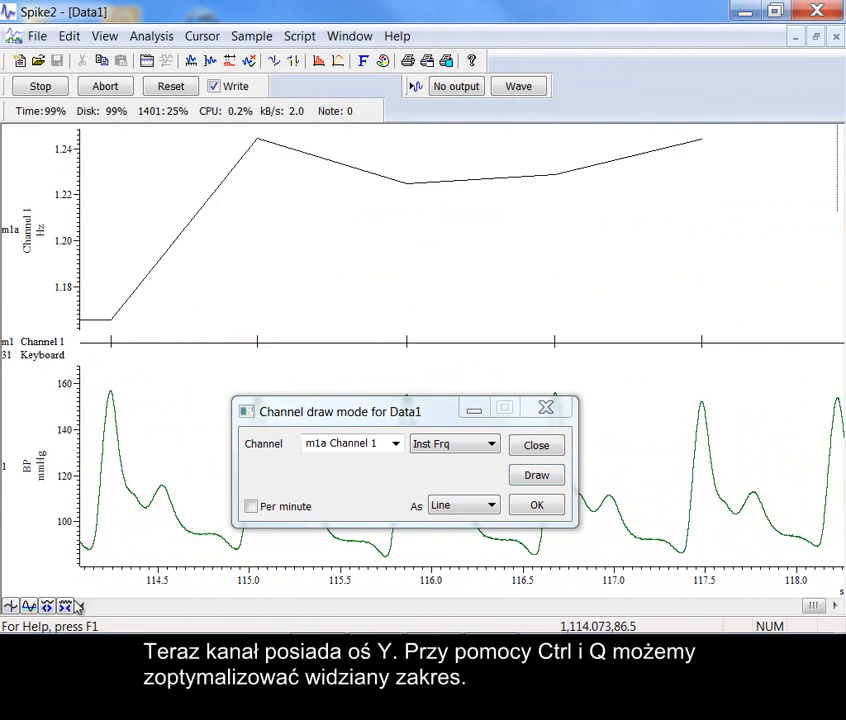
left_click(66, 606)
left_click(66, 606)
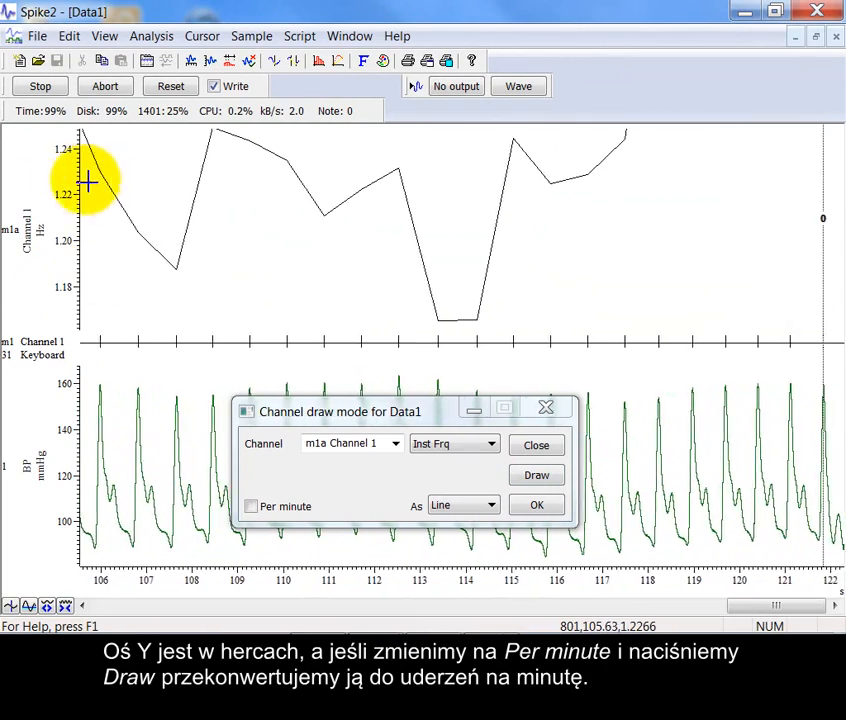
Convert the m1a frequency display to per minute and redraw the channel
left_click(254, 508)
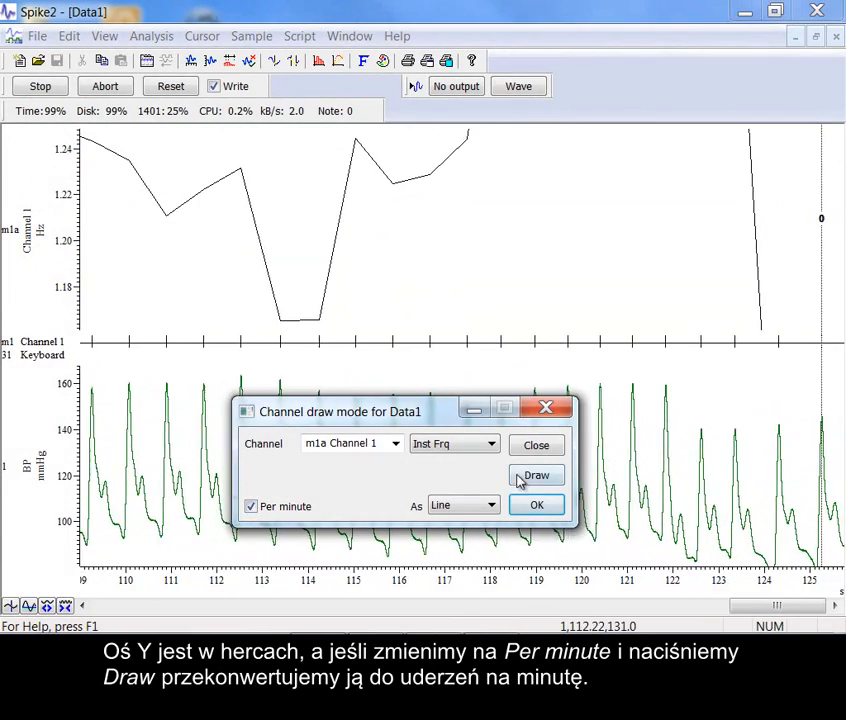
left_click(538, 477)
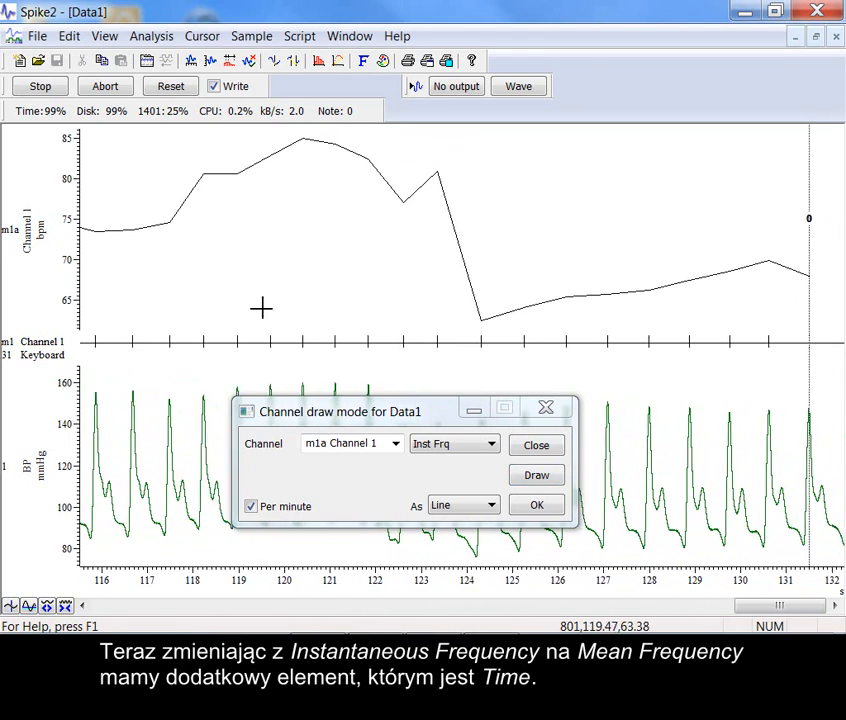
Switch the m1a channel to the Mean Frq draw mode and redraw it with a time of 5 seconds
left_click(453, 446)
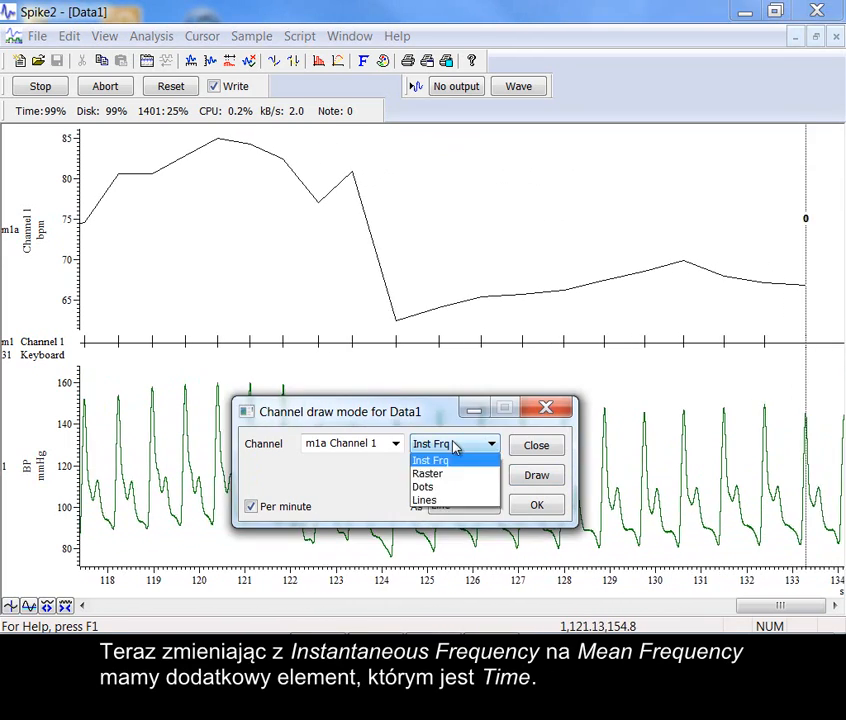
left_click(474, 476)
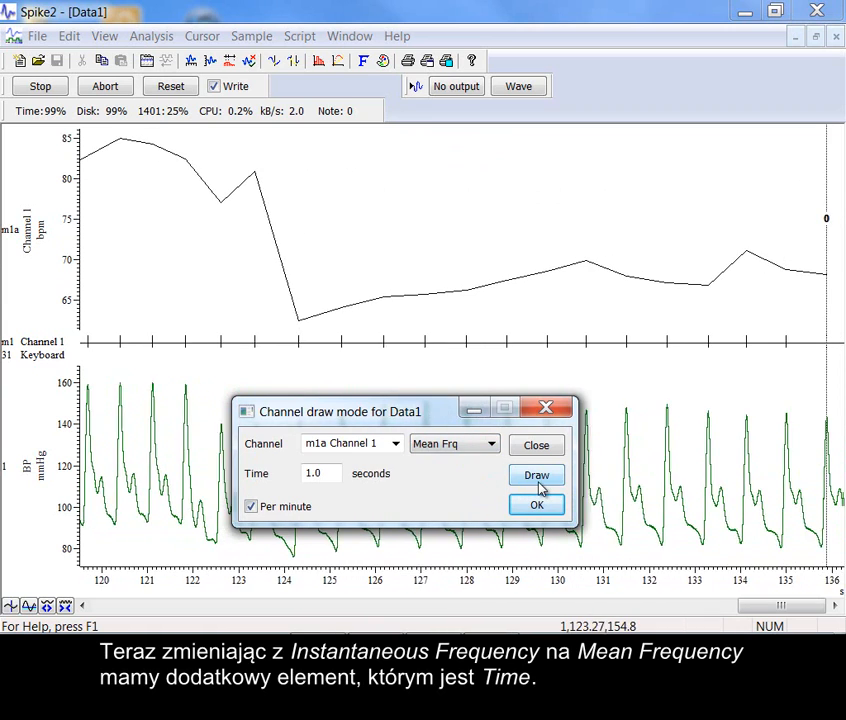
left_click(537, 485)
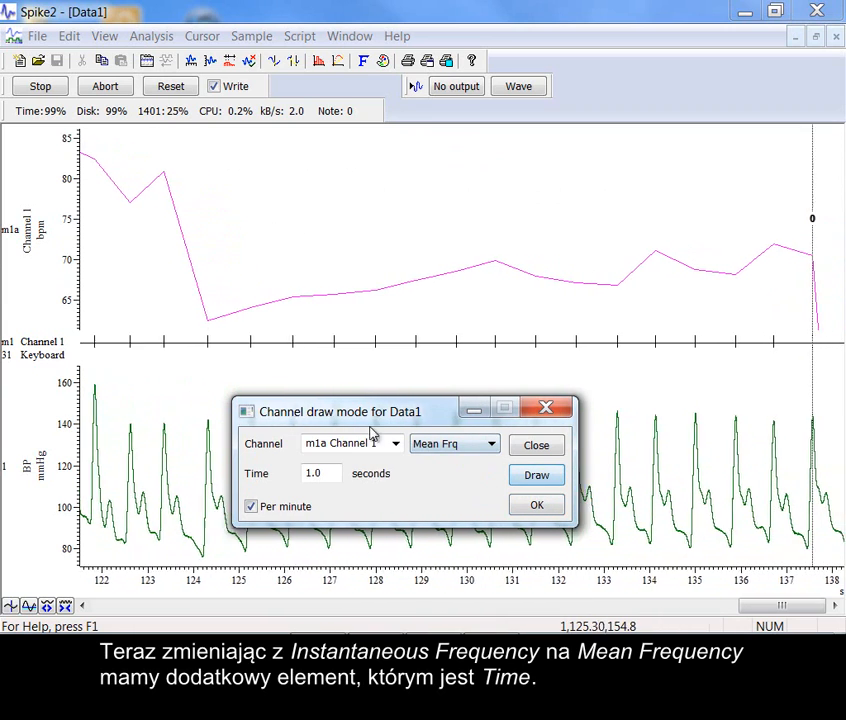
left_click_drag(338, 474, 315, 478)
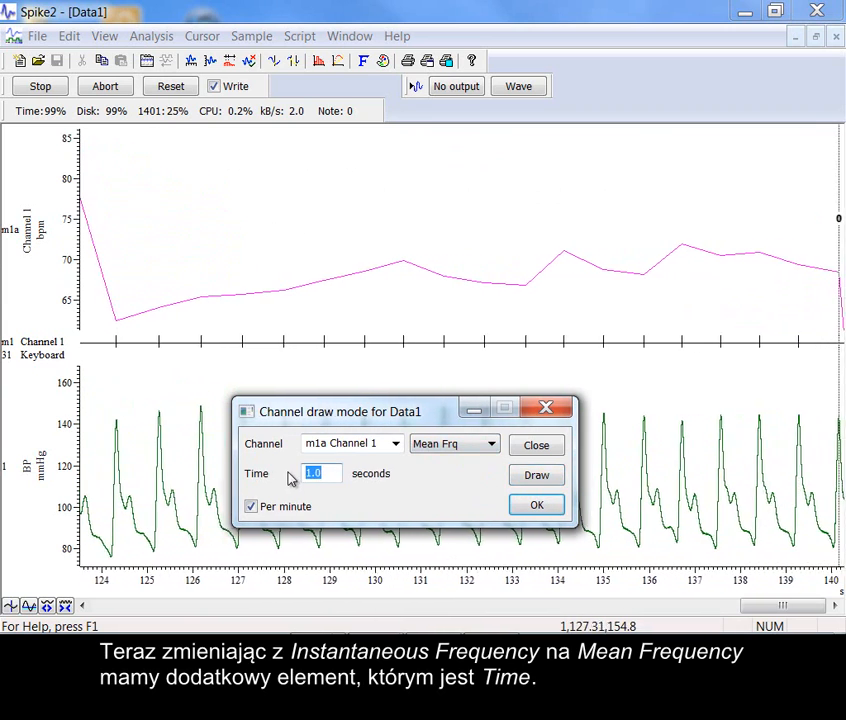
type("5")
left_click(536, 476)
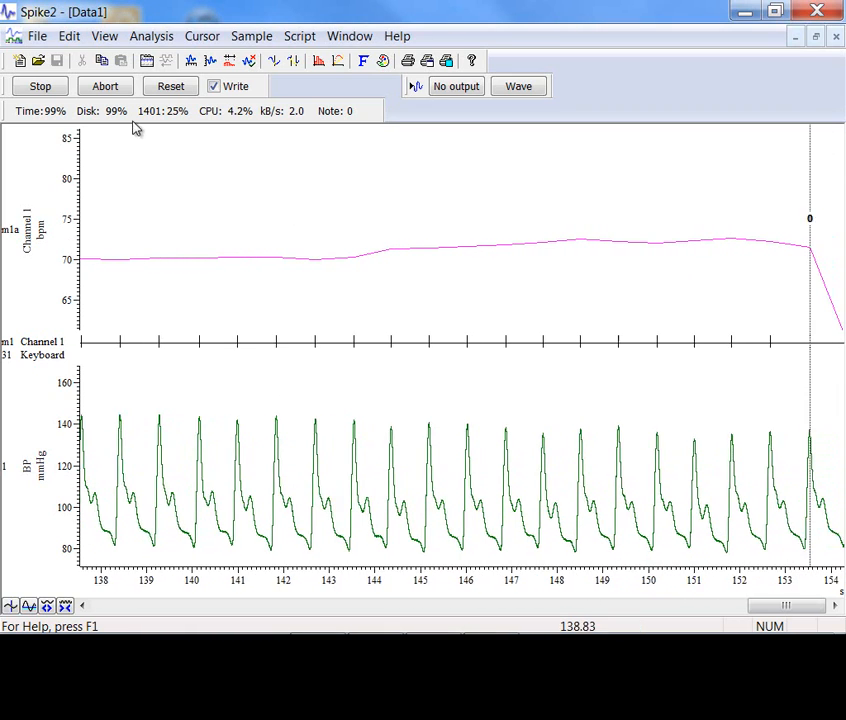
Stop the sampling and close the Data1 recording without saving it
left_click(42, 87)
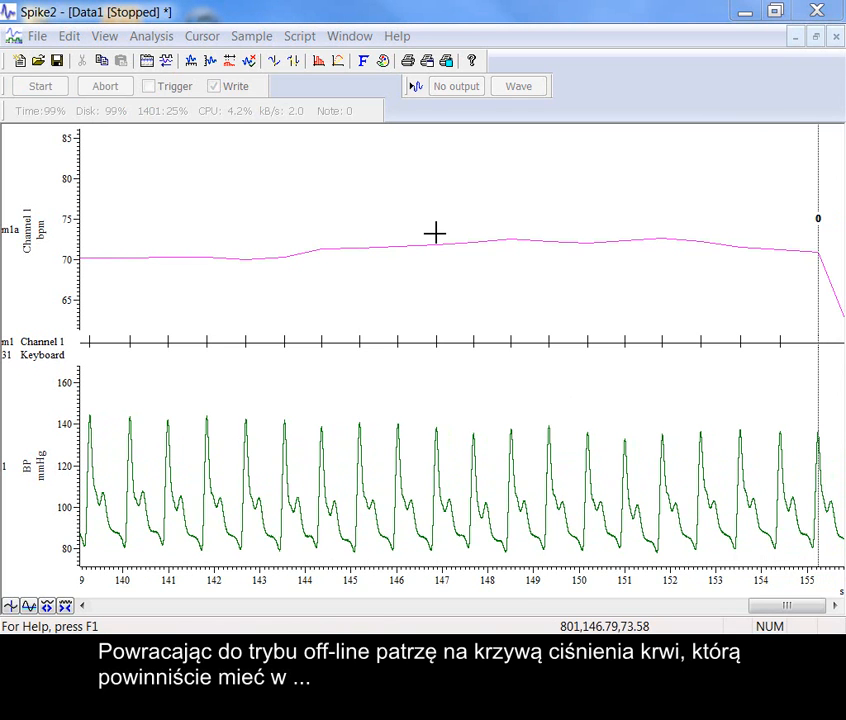
left_click(837, 40)
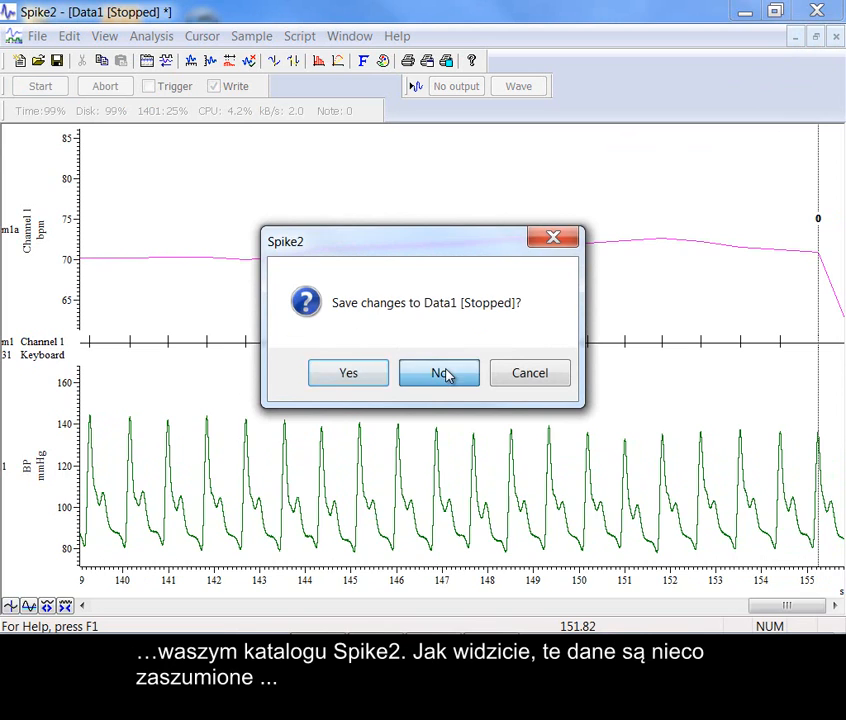
left_click(440, 373)
Open the Blood Pressure Waveform file and zoom in on the noisy falling slope between about 57.1 and 57.5 s
left_click(37, 36)
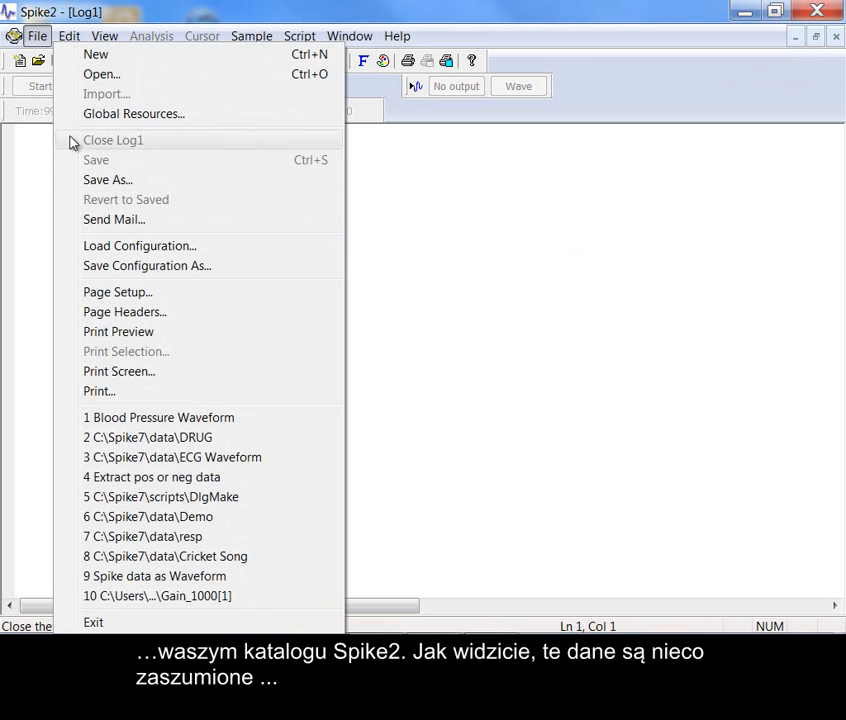
left_click(95, 418)
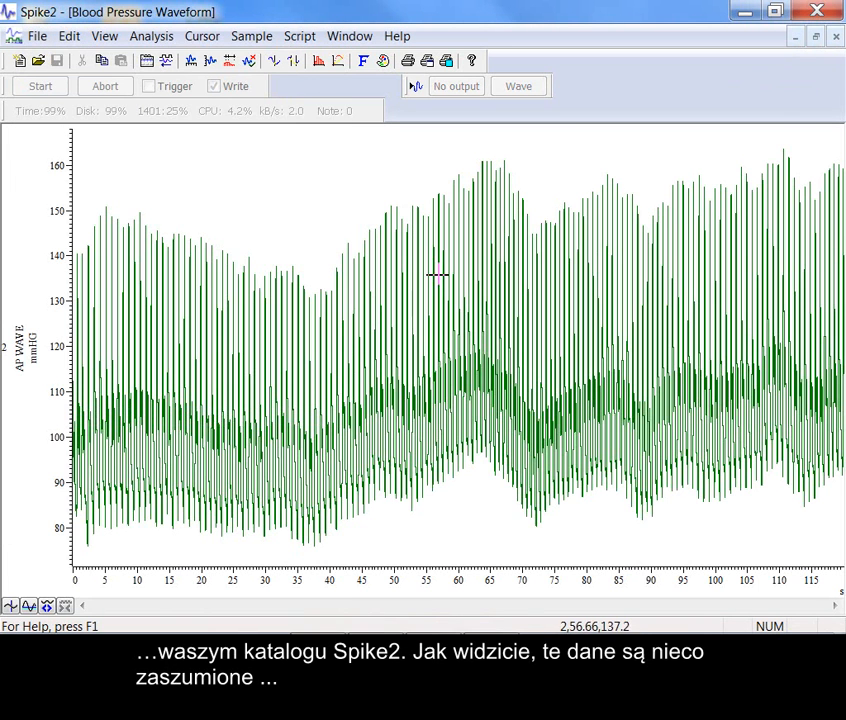
left_click_drag(396, 183, 495, 490)
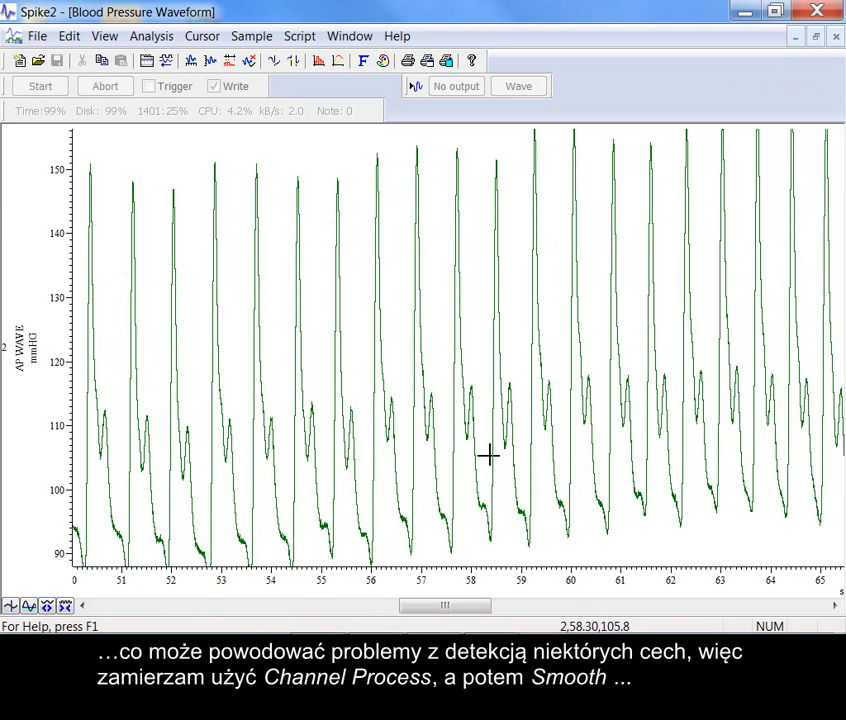
left_click_drag(396, 334, 497, 337)
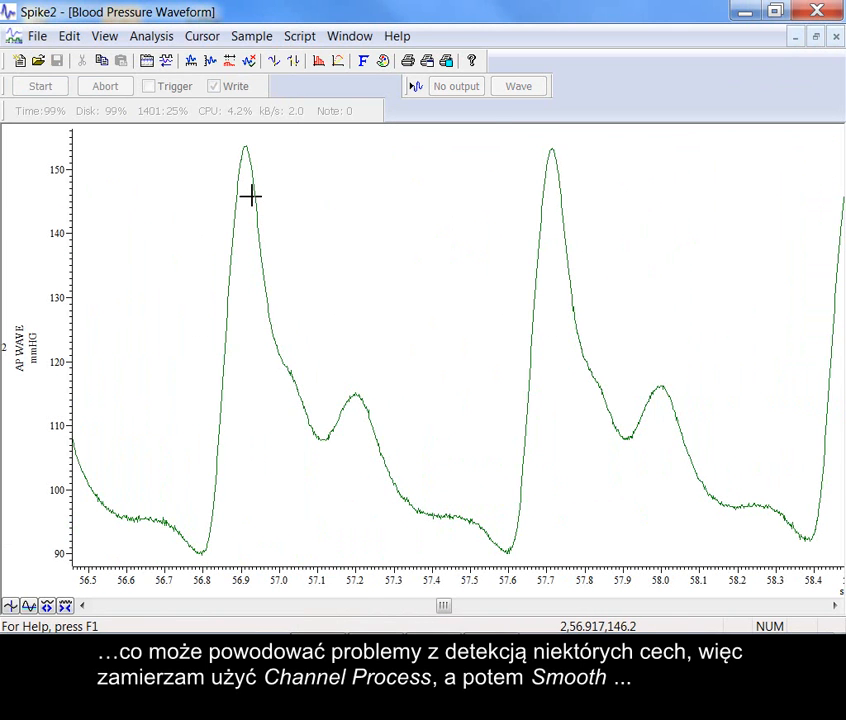
left_click_drag(319, 358, 472, 553)
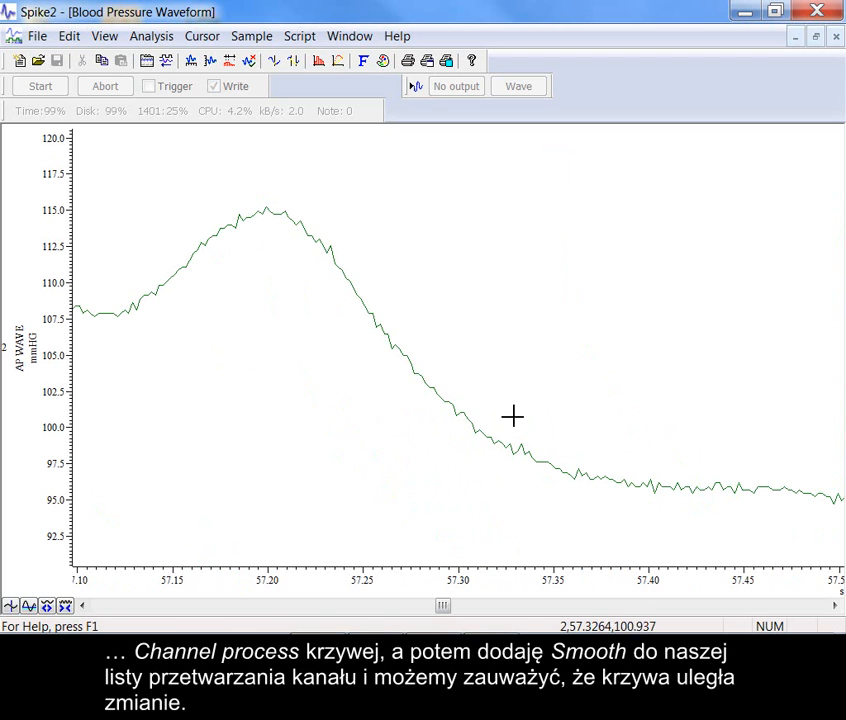
Try a Smooth channel process on channel 2 AP WAVE and clear it from the process list
right_click(477, 401)
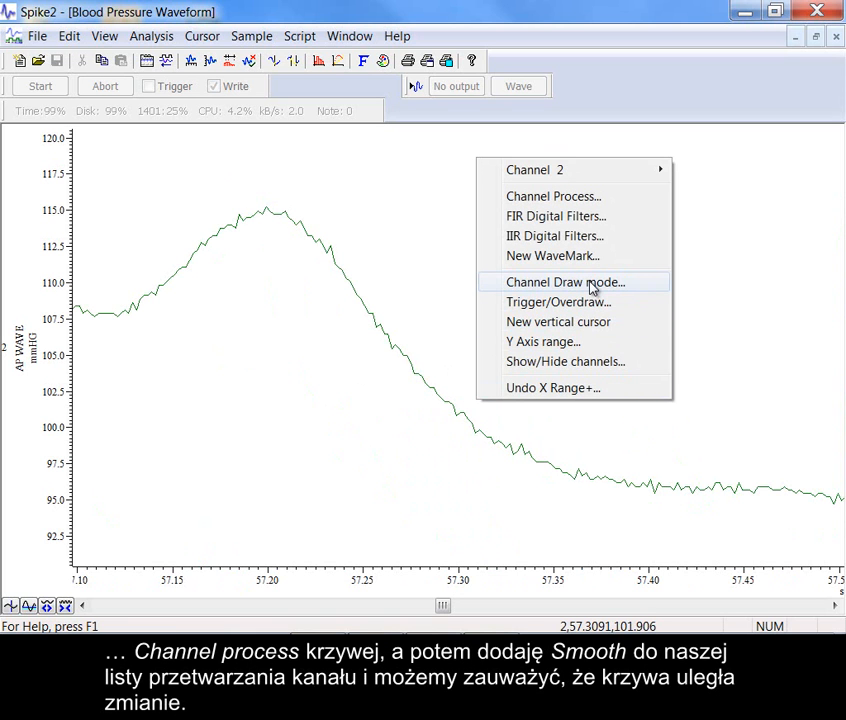
left_click(586, 198)
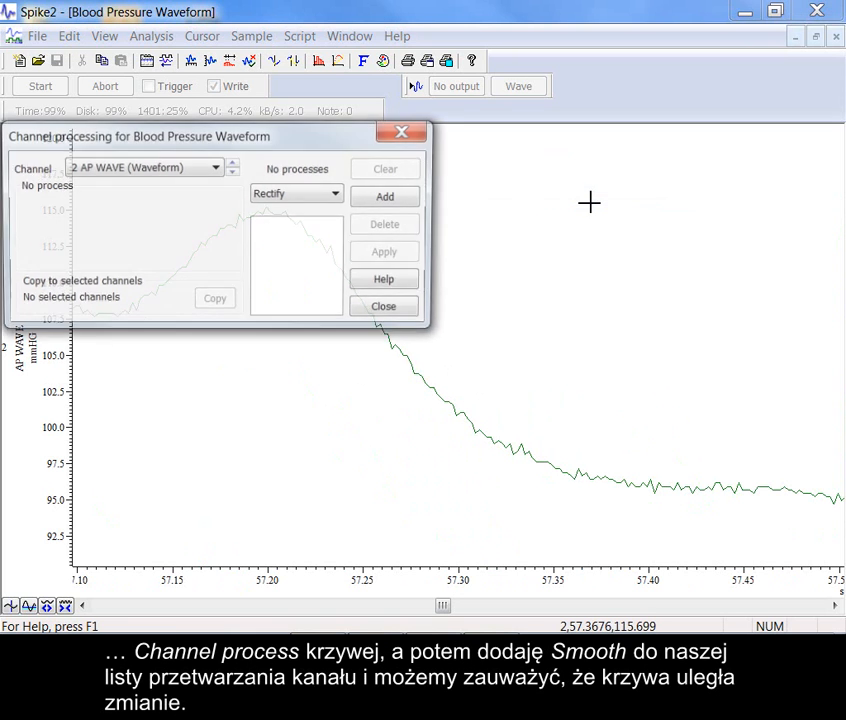
left_click_drag(340, 140, 678, 39)
left_click(657, 100)
left_click(652, 123)
left_click(731, 97)
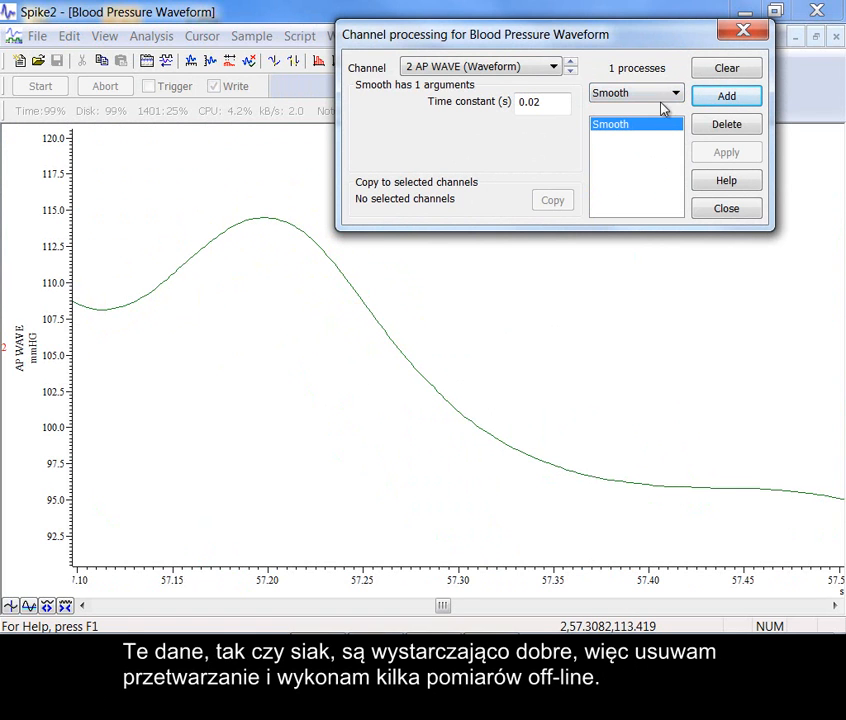
left_click(708, 70)
Widen the time range to about 55.6–59.0 s, optimise the AP WAVE Y axis and close the channel processing dialog
left_click_drag(649, 589, 490, 590)
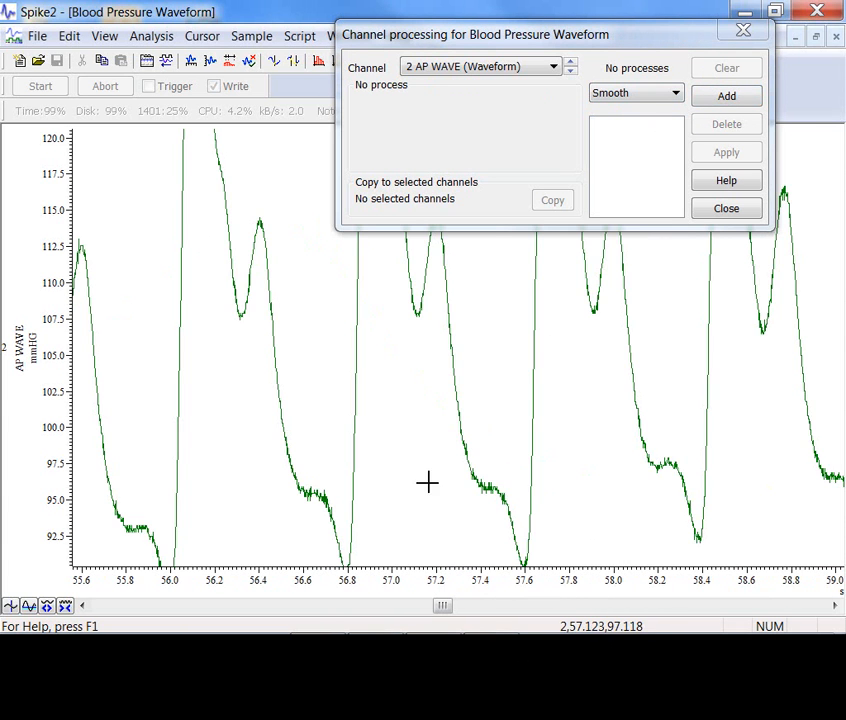
double_click(68, 246)
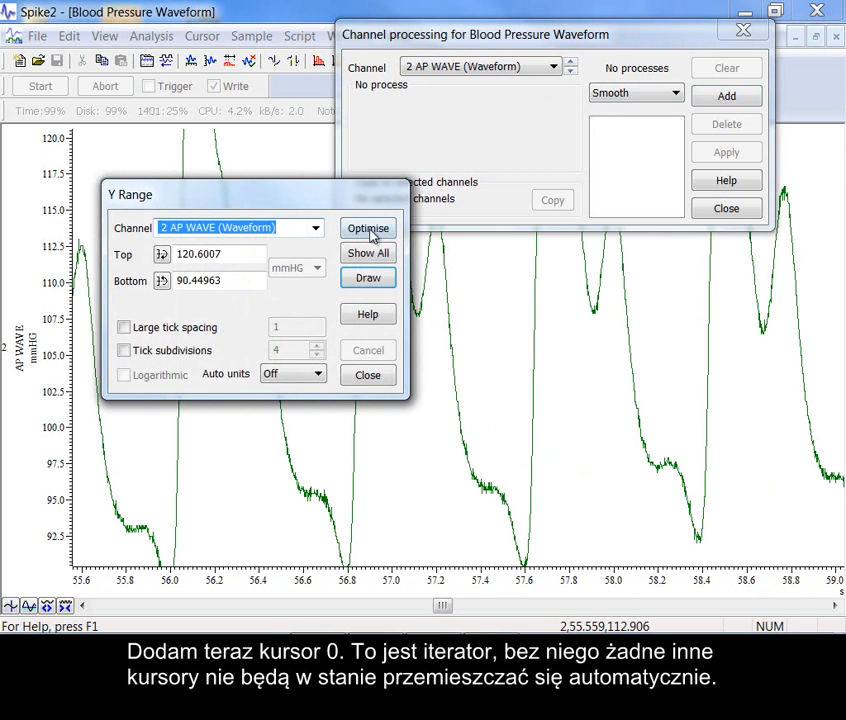
left_click(363, 230)
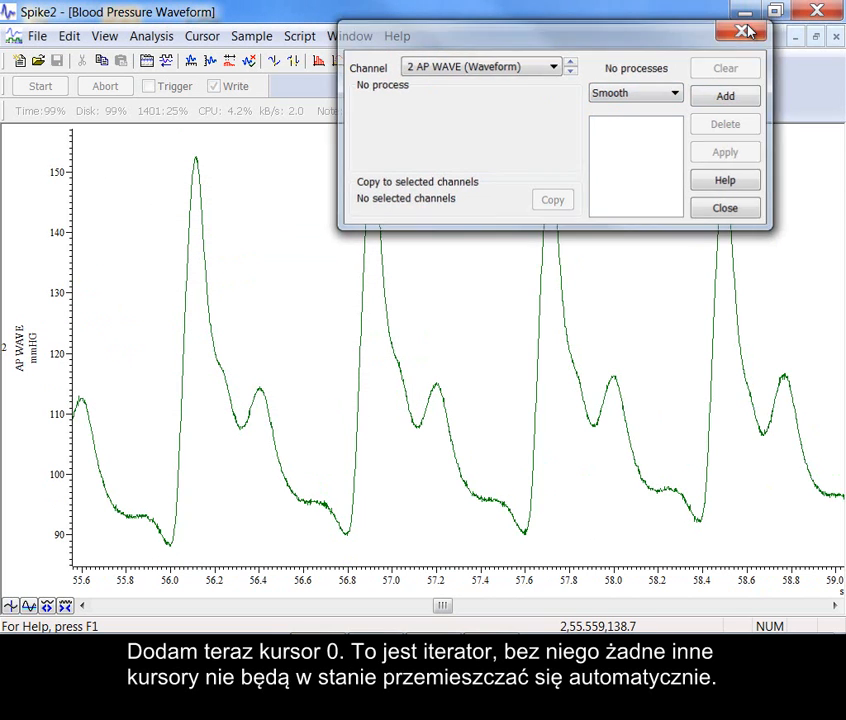
left_click(745, 31)
Add cursor 0 with a Peak find active mode on channel 2 AP WAVE, amplitude 25, and step it forward two peaks
key("ctrl+0")
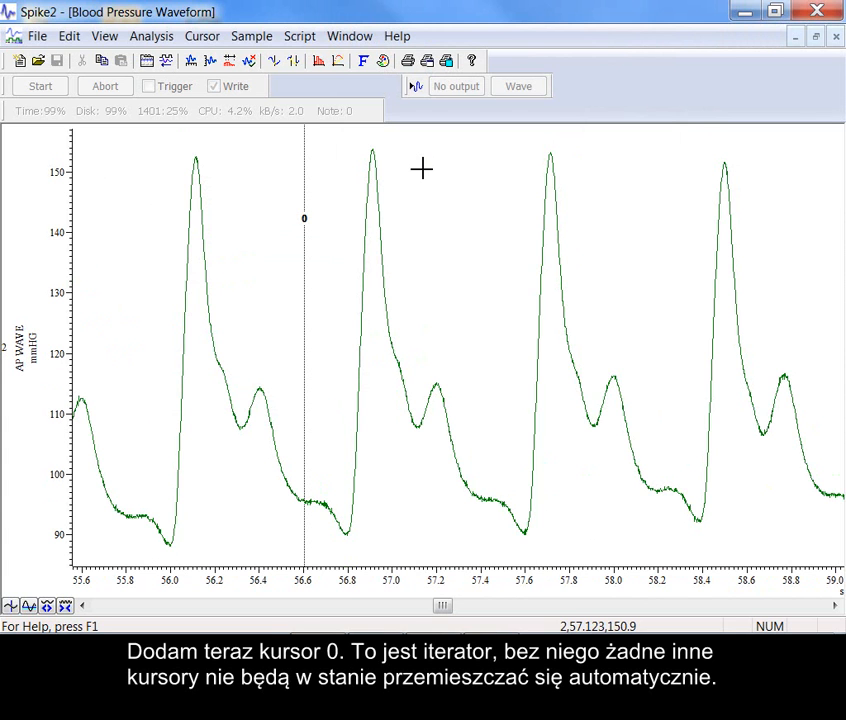
right_click(306, 209)
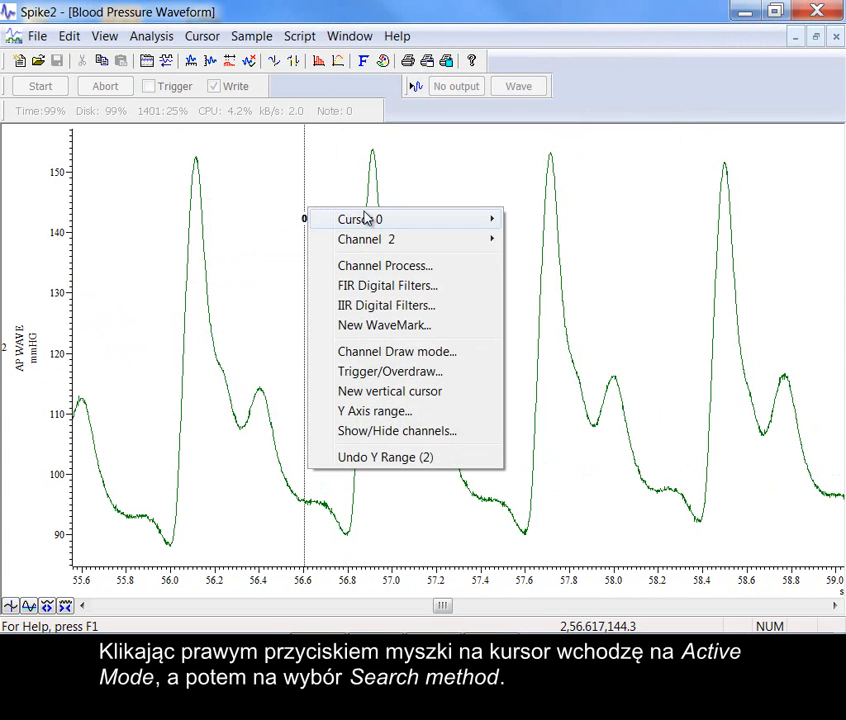
mouse_move(434, 213)
left_click(518, 220)
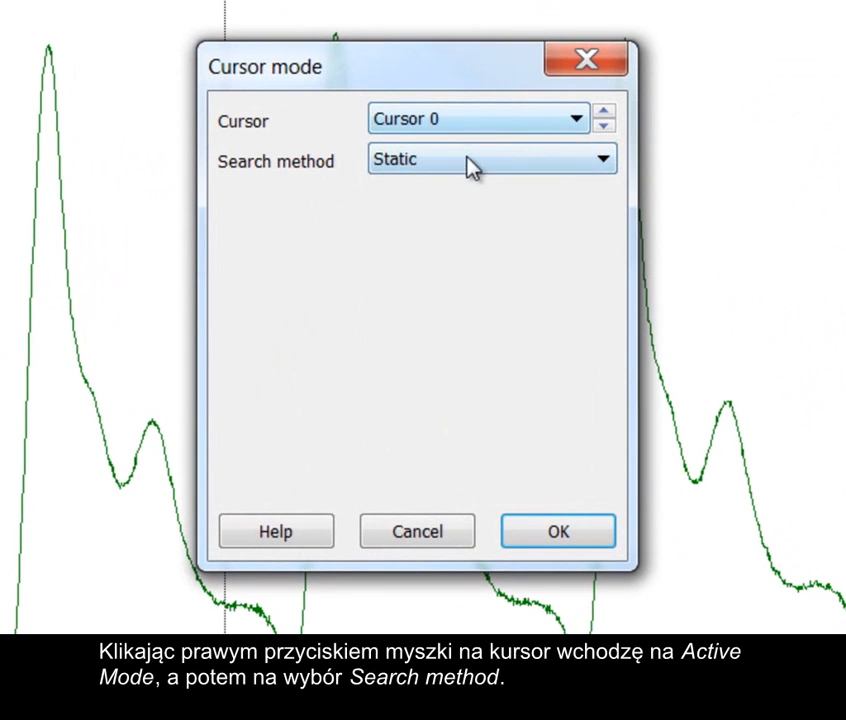
left_click(460, 176)
left_click(458, 218)
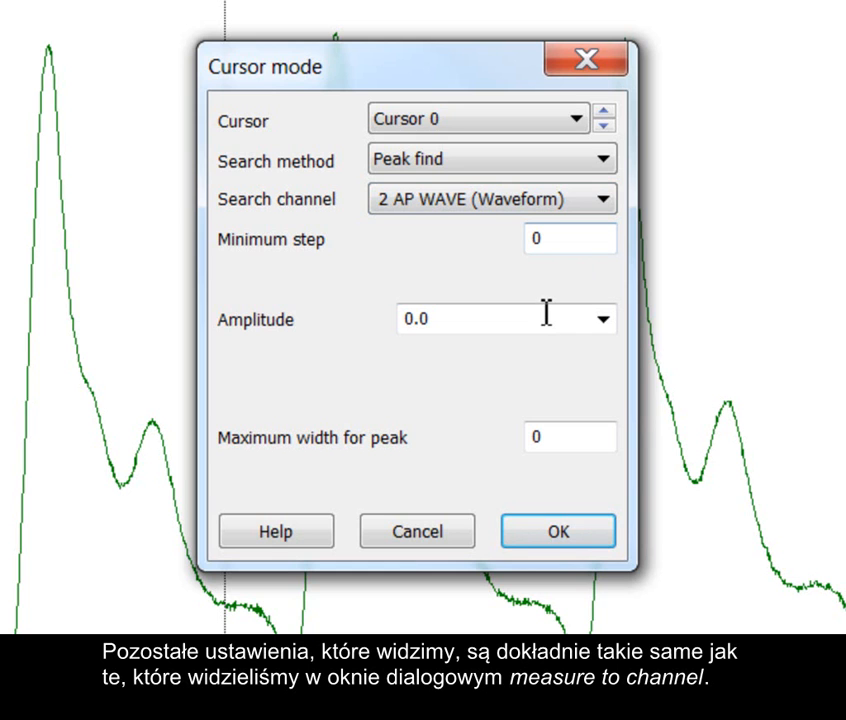
double_click(463, 318)
type("25")
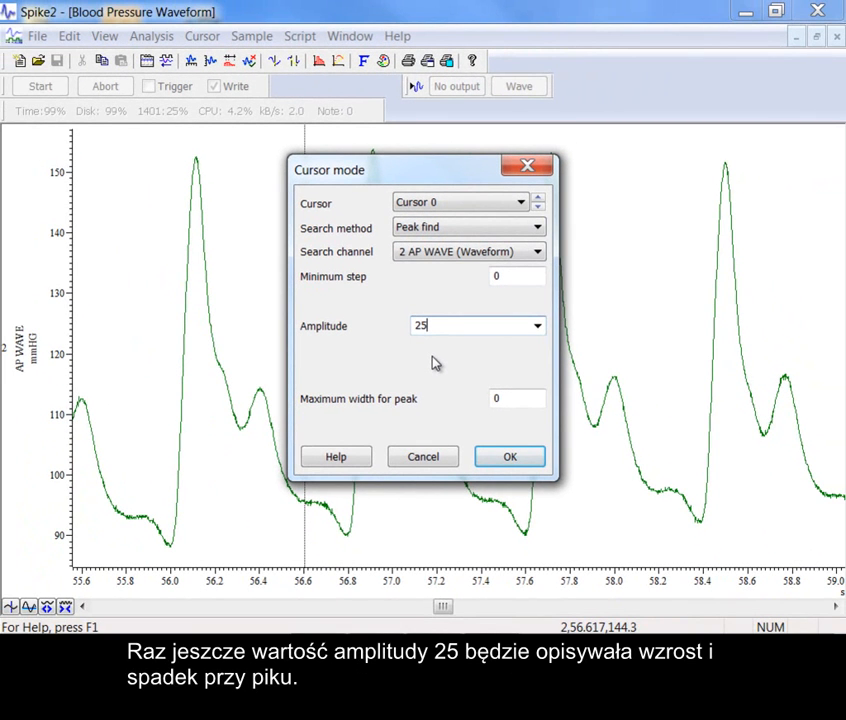
left_click(513, 459)
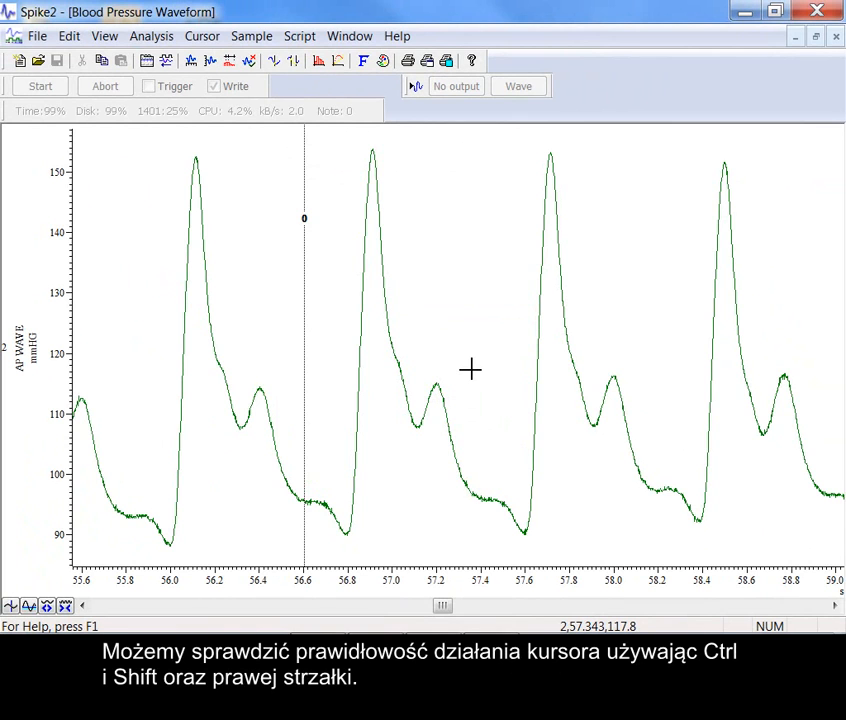
key("ctrl+shift+Right")
key("ctrl+shift+Right")
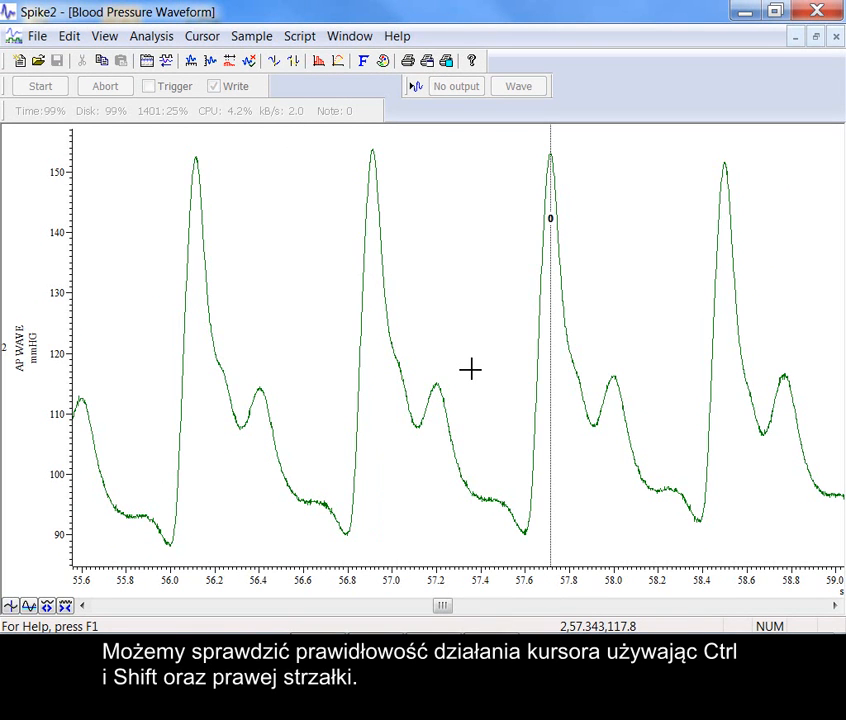
Add cursor 1 with a Peak find active mode on channel 2 AP WAVE, searching from Cursor(0) to Cursor(0)+10
key("ctrl+1")
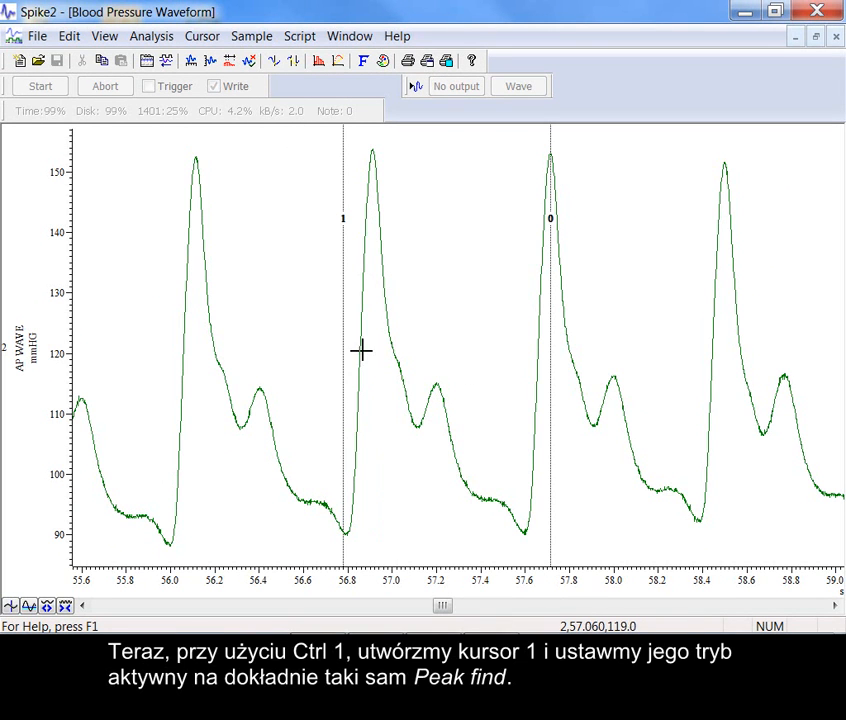
right_click(343, 300)
mouse_move(497, 312)
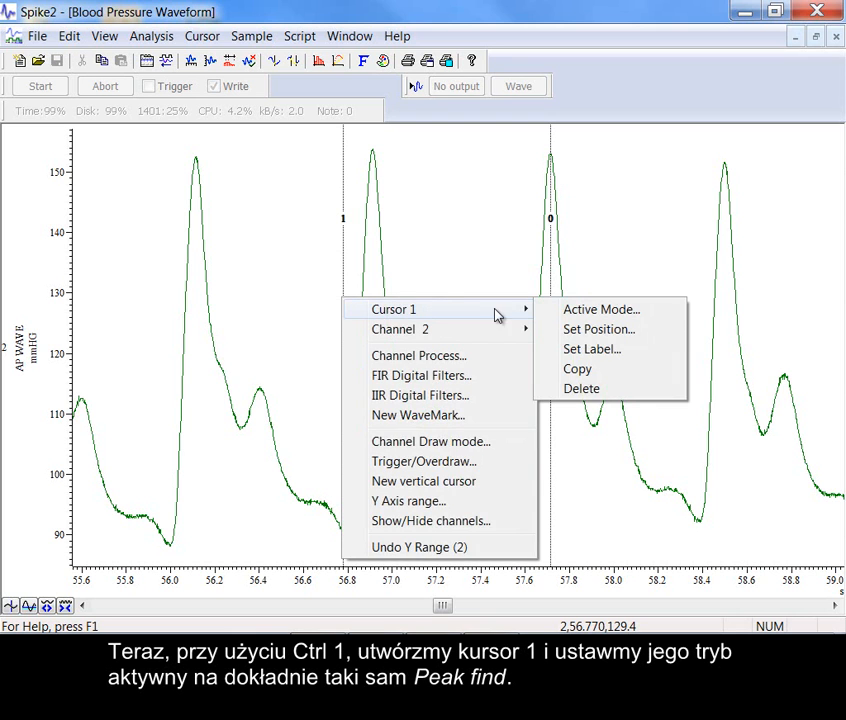
left_click(572, 311)
left_click(455, 232)
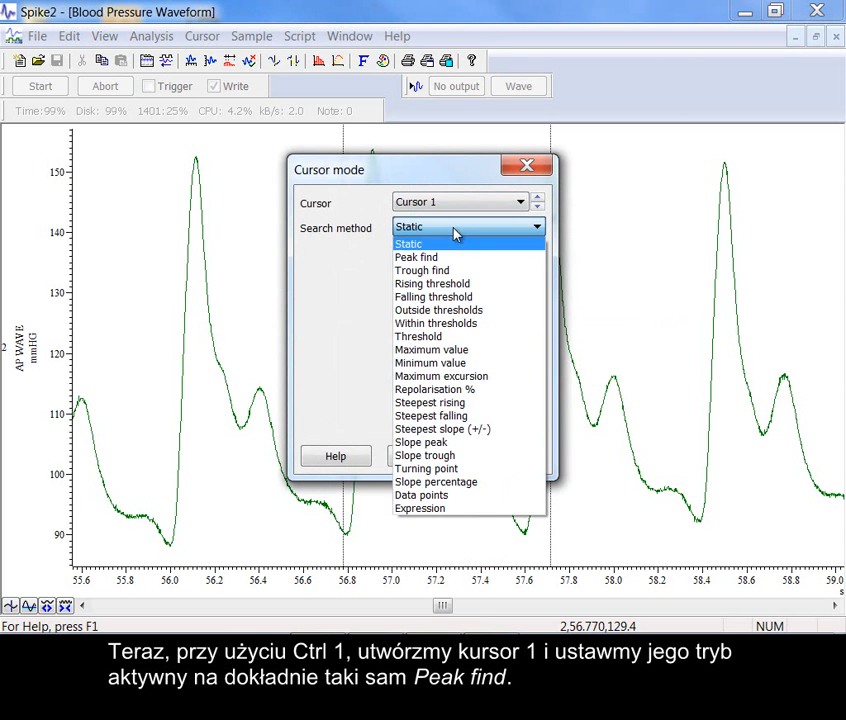
left_click(446, 257)
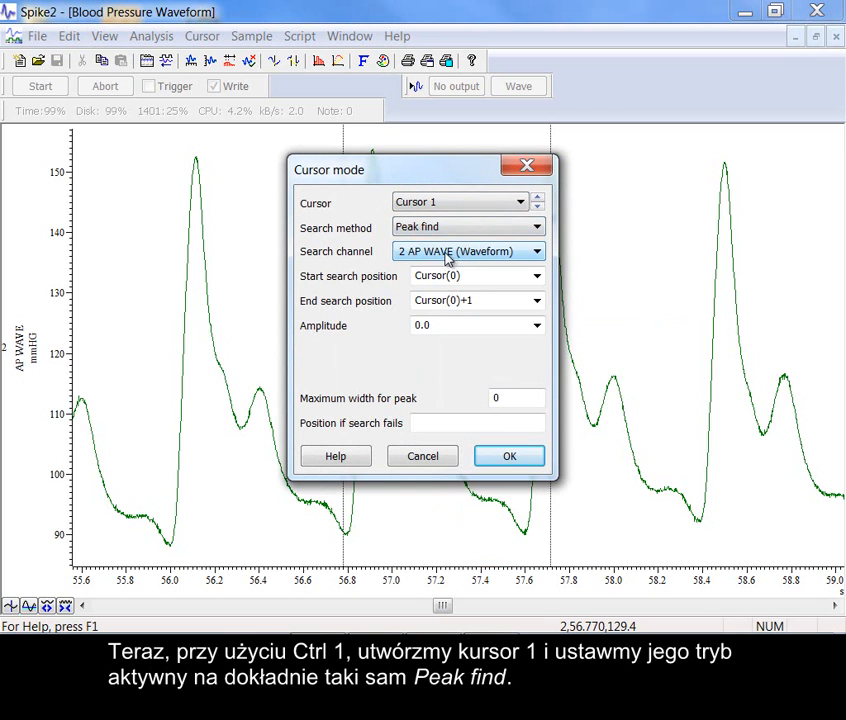
left_click(489, 302)
left_click(490, 302)
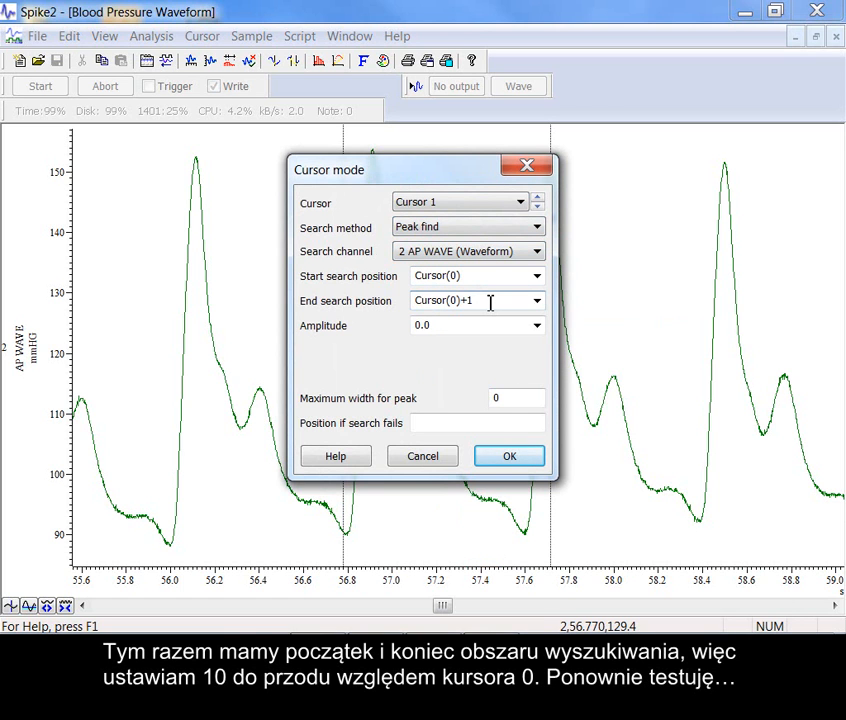
double_click(467, 327)
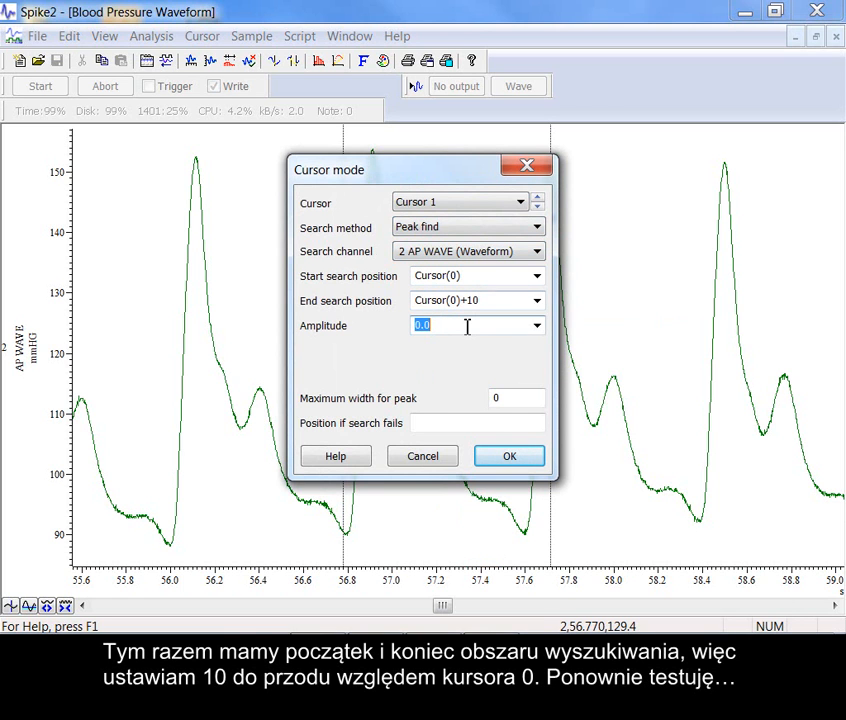
left_click(506, 458)
Step cursor 0 forward through four more peaks to test that cursor 1 moves along with it
key("ctrl+shift+Right")
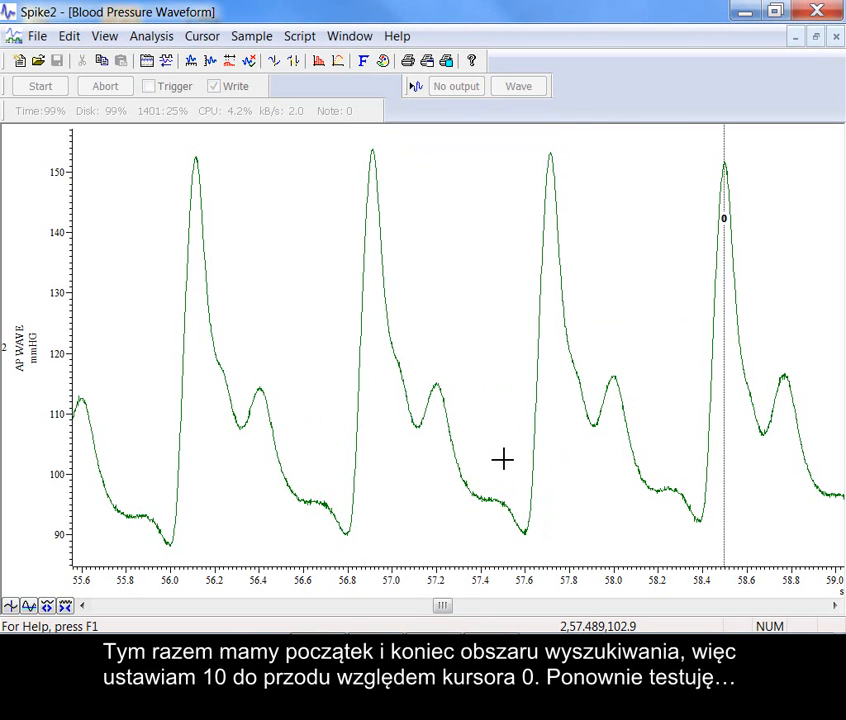
key("ctrl+shift+Right")
key("ctrl+shift+Right")
key("ctrl+shift+Right")
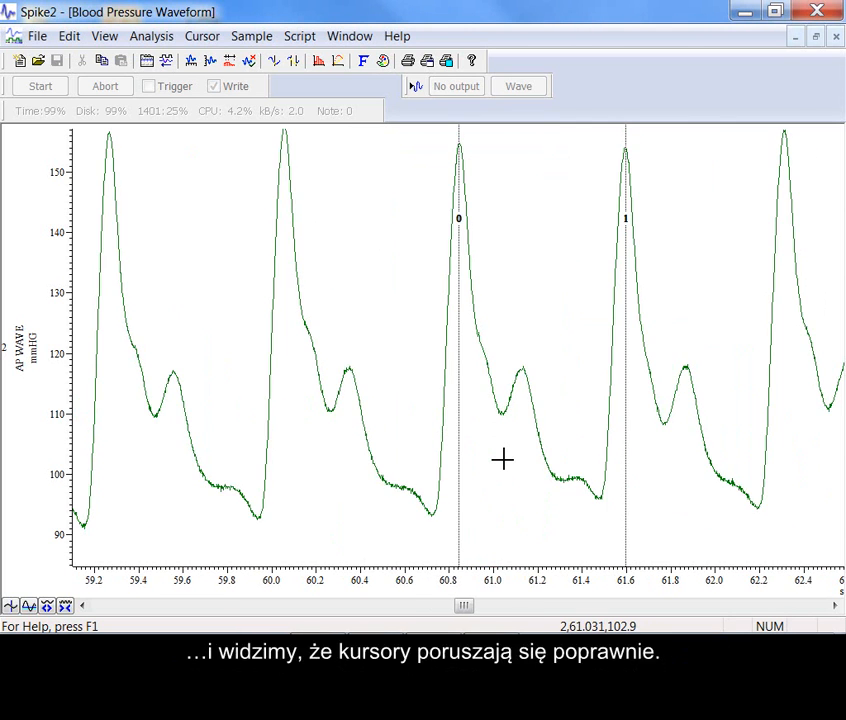
Add cursor 2 and choose Minimum value as the search method of its active mode
key("ctrl+2")
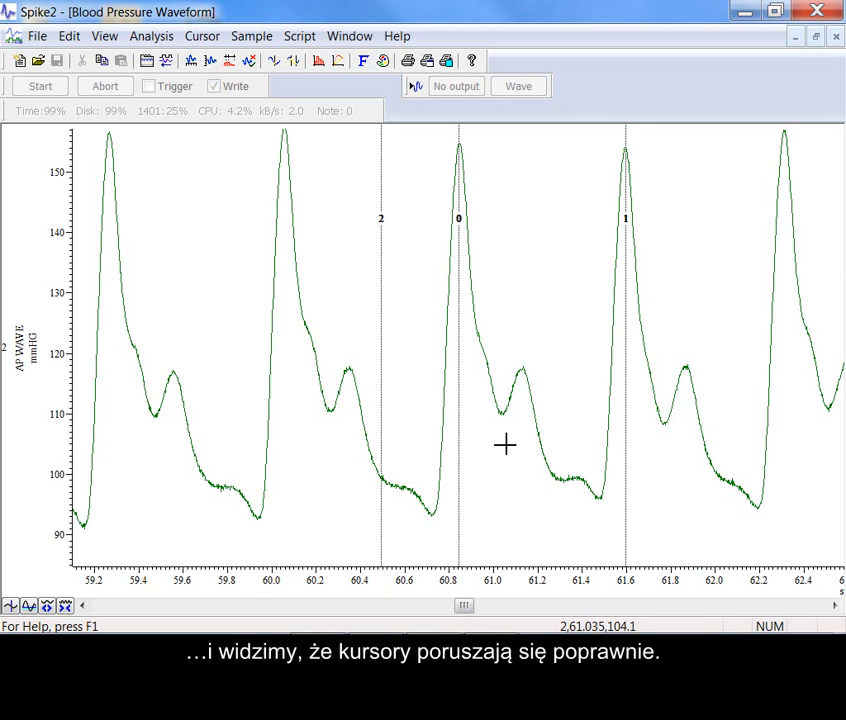
right_click(380, 312)
mouse_move(429, 321)
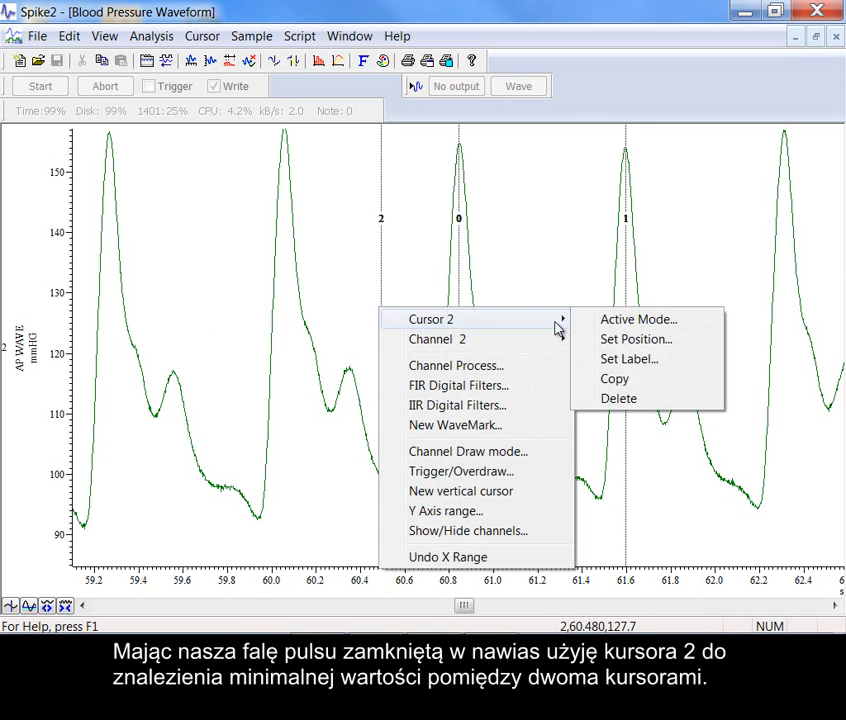
left_click(600, 322)
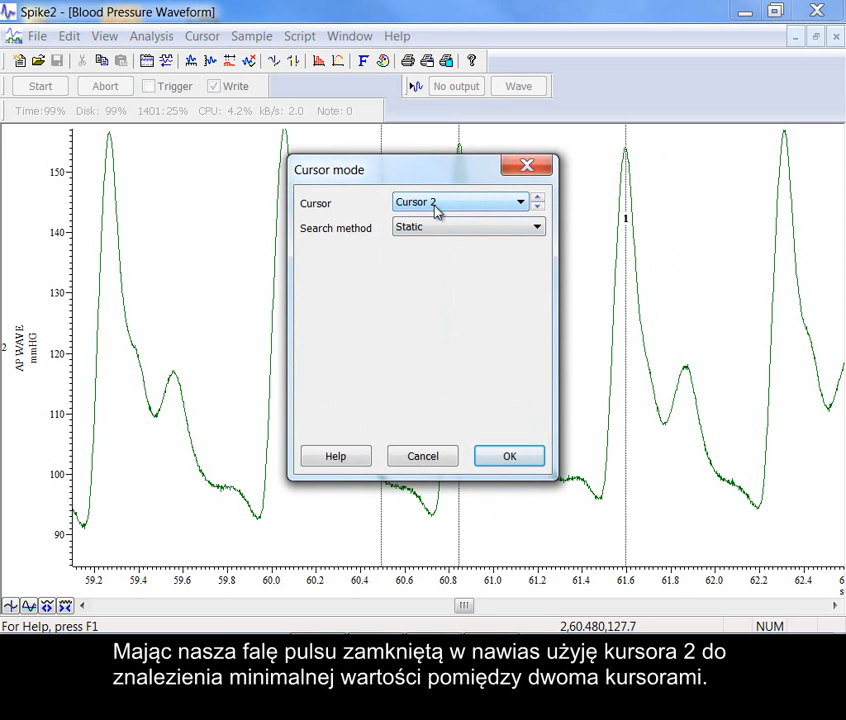
left_click(434, 228)
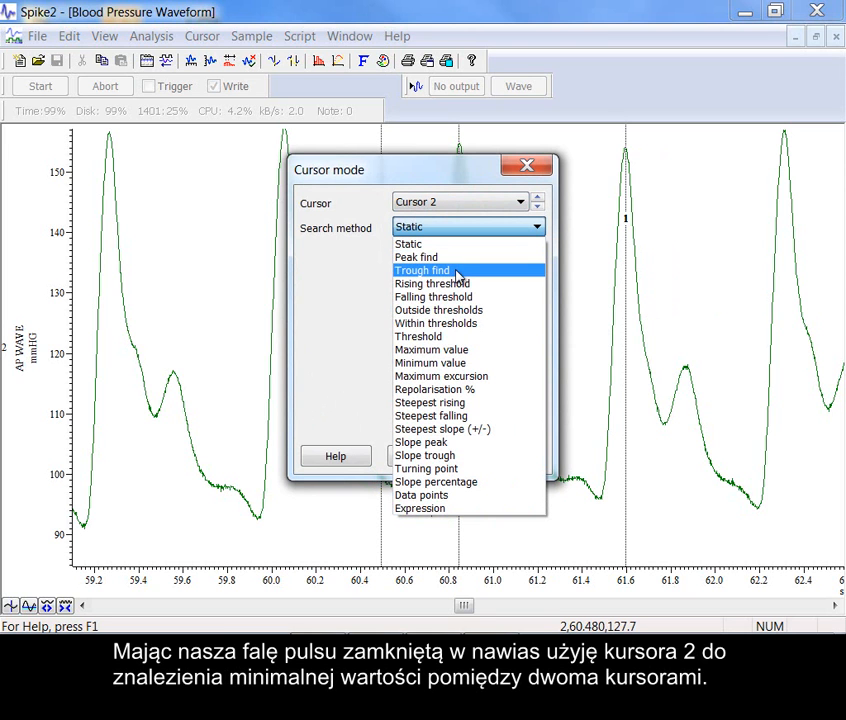
left_click(474, 364)
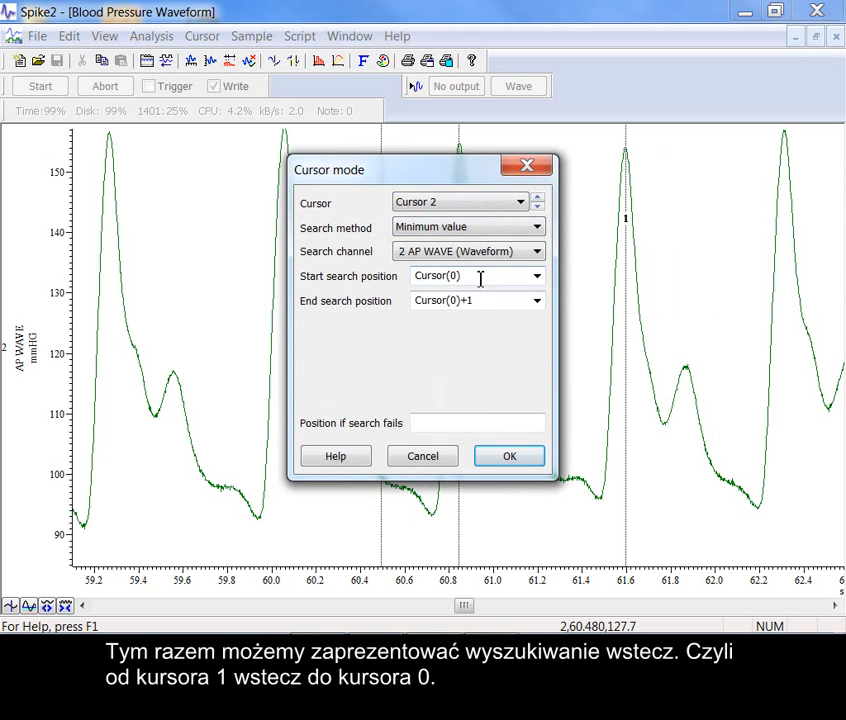
Make cursor 2 search backwards from Cursor(1) to Cursor(0), then nudge cursor 0 to update its position
left_click(537, 276)
left_click(500, 305)
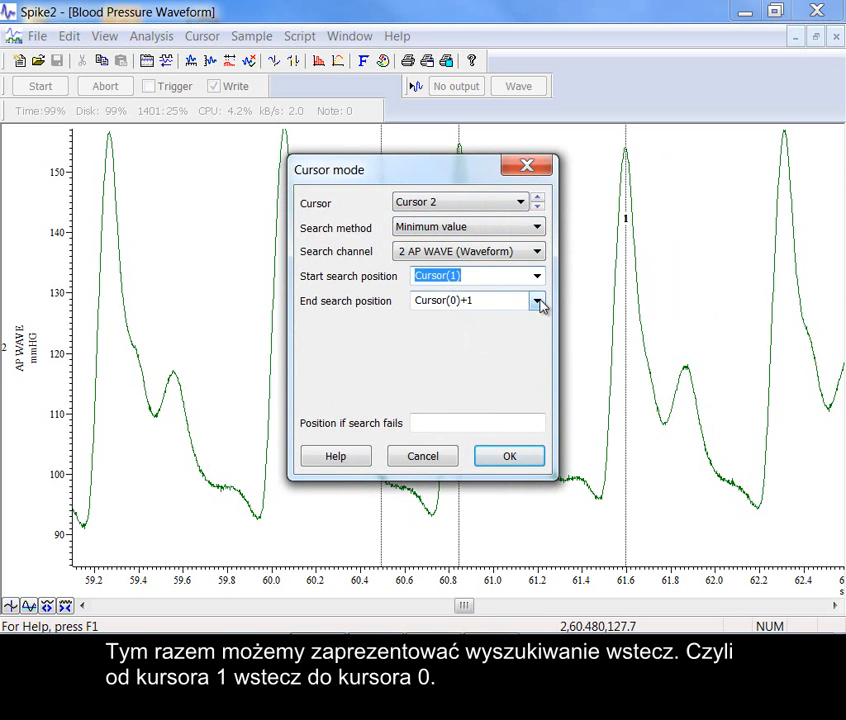
left_click(537, 301)
left_click(470, 331)
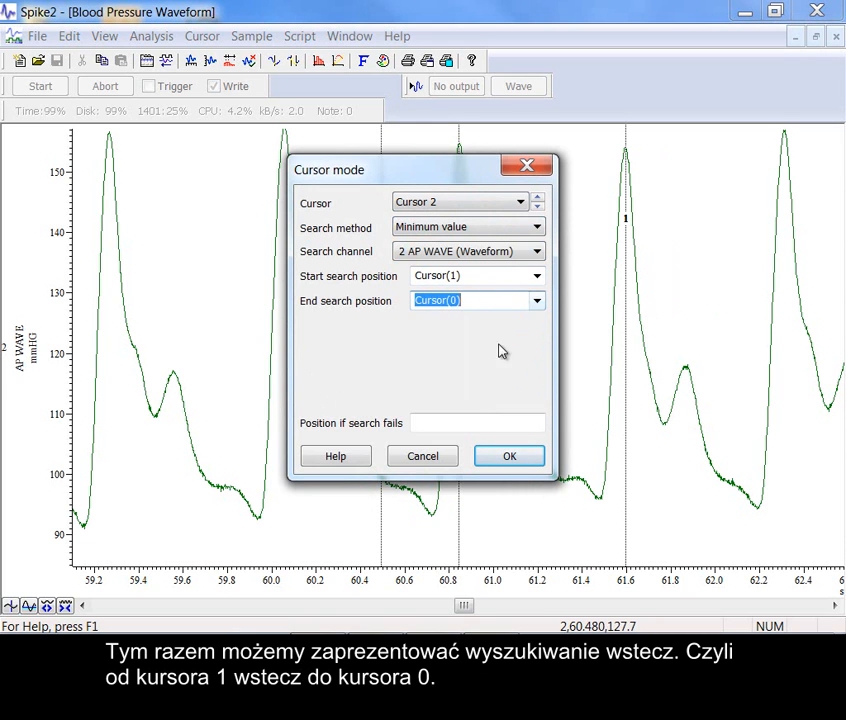
left_click(493, 460)
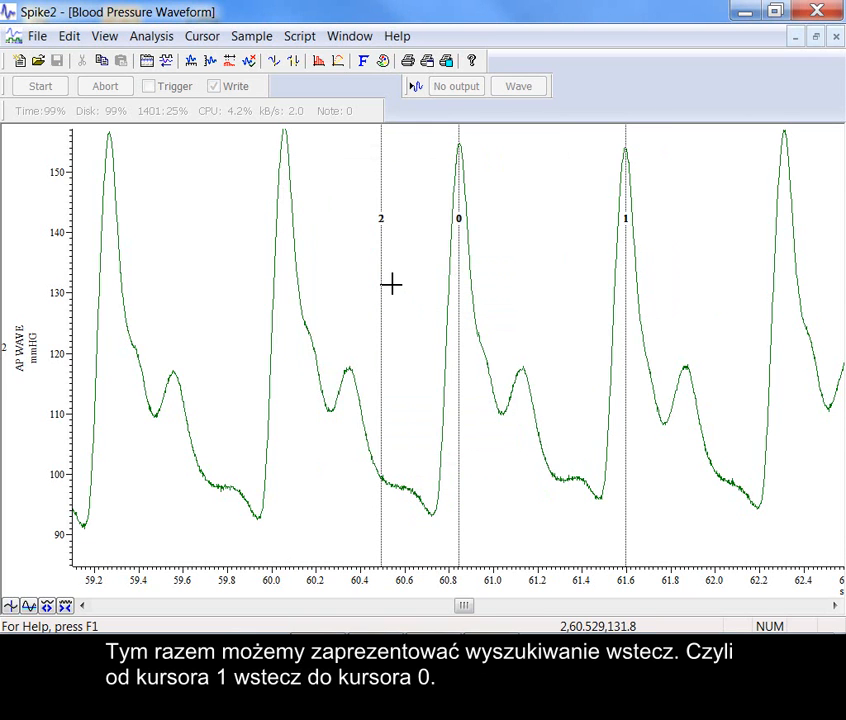
left_click_drag(459, 246, 456, 249)
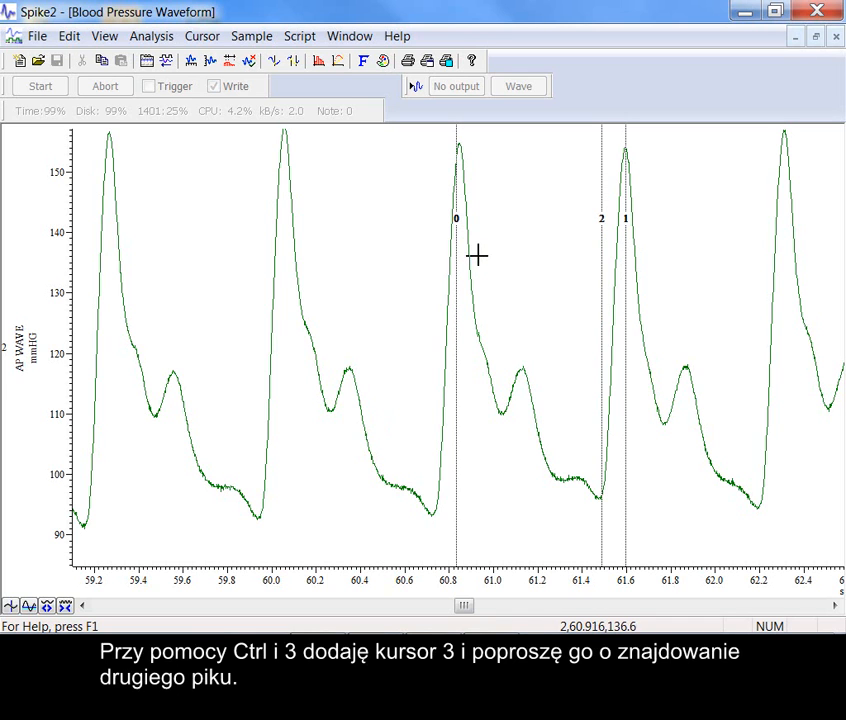
Add cursor 3 and choose Peak find as the search method of its active mode
key("ctrl+3")
right_click(421, 253)
mouse_move(480, 264)
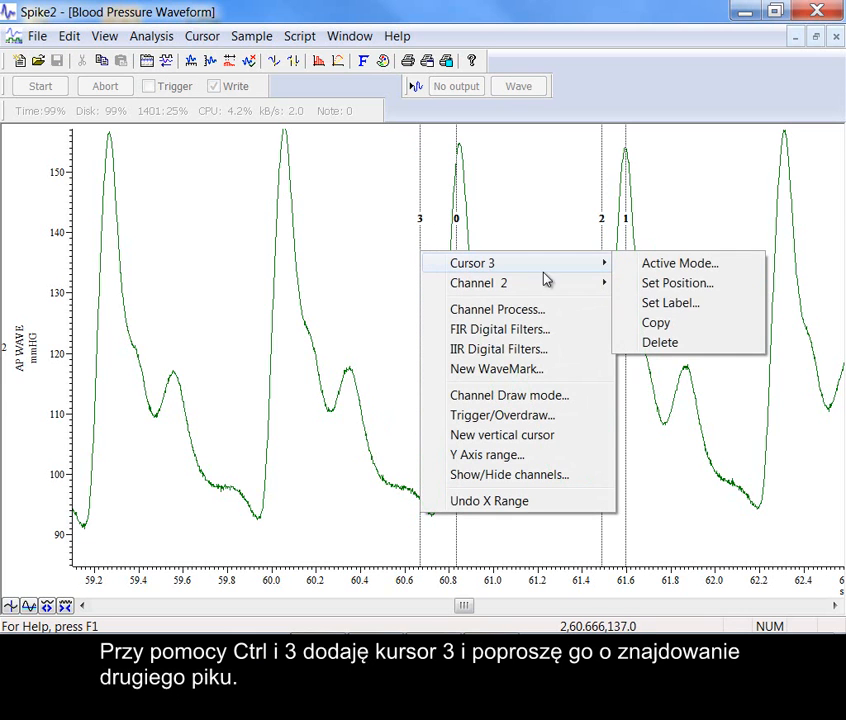
left_click(642, 266)
left_click(456, 204)
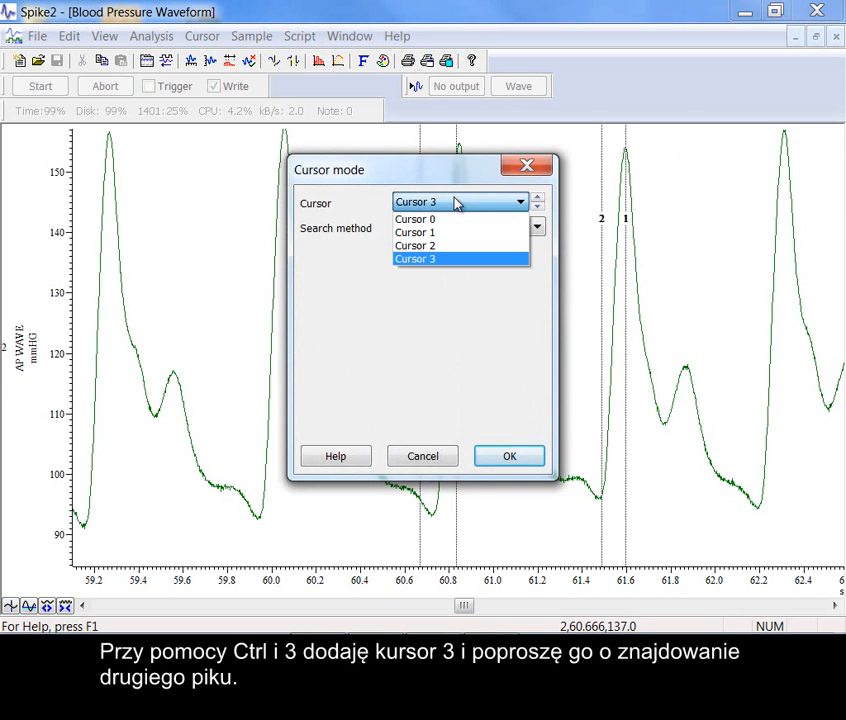
left_click(456, 204)
left_click(457, 230)
left_click(445, 258)
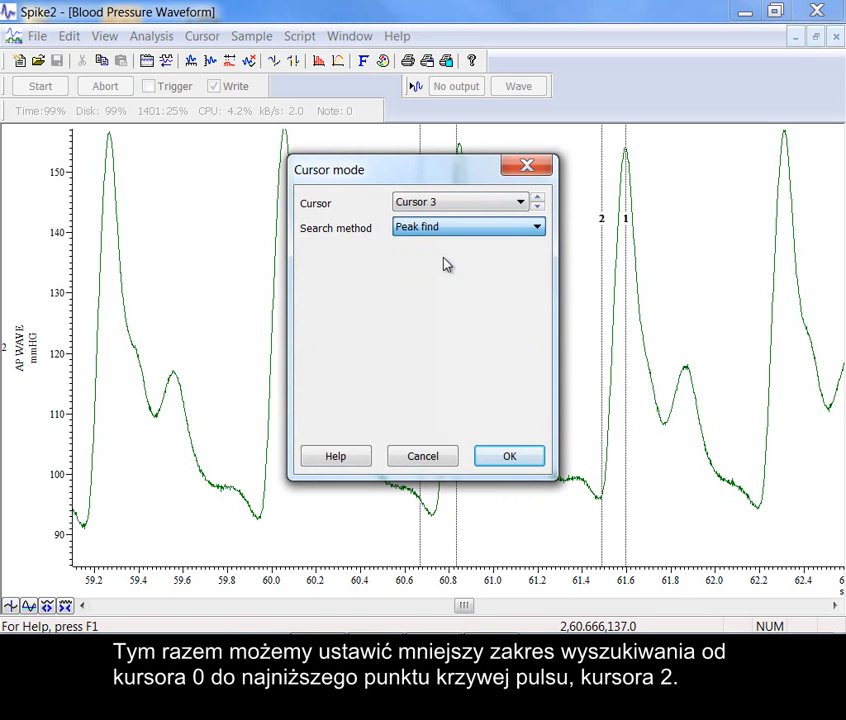
End cursor 3's search at Cursor(2) with an amplitude of 5, and nudge cursor 0 back onto its peak to update it
left_click_drag(425, 178, 276, 153)
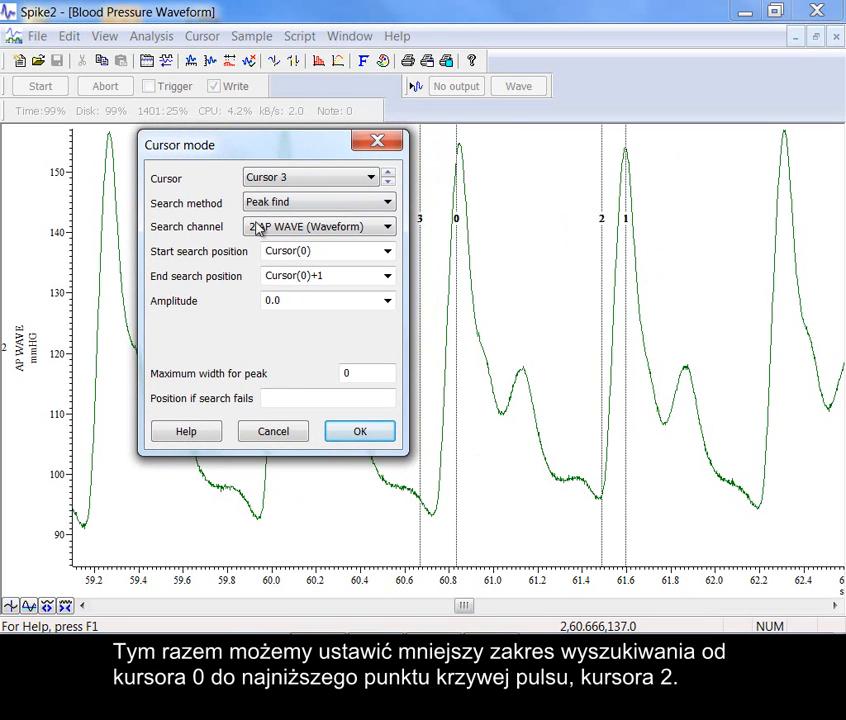
left_click(388, 276)
left_click(322, 334)
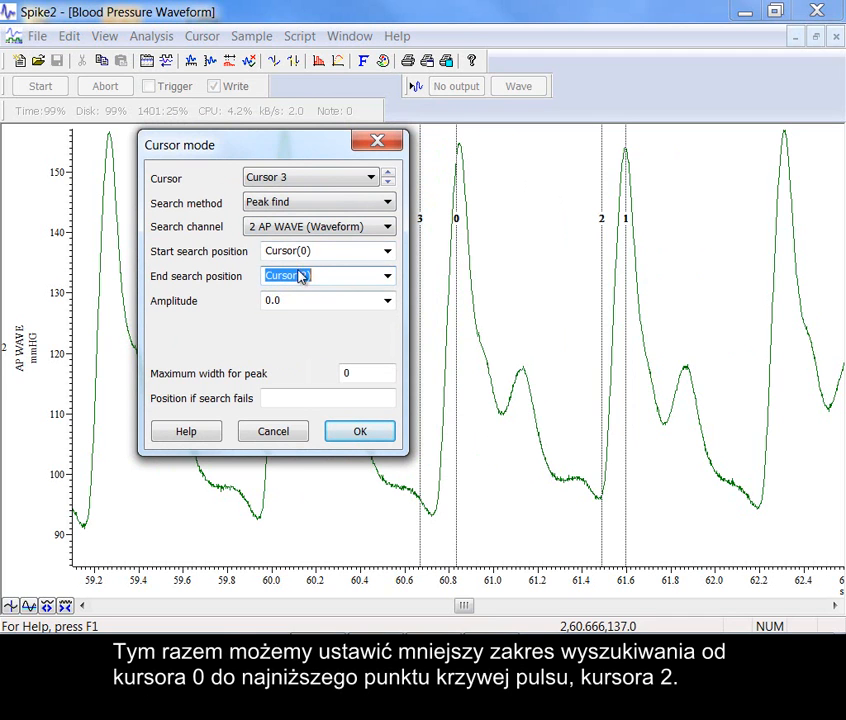
left_click(290, 301)
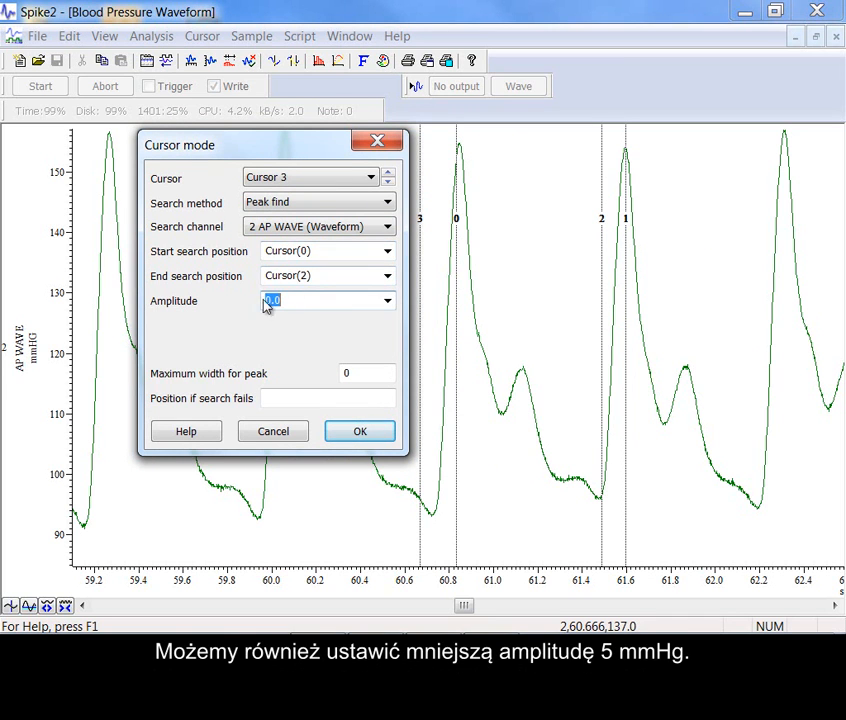
left_click(358, 434)
left_click_drag(455, 289, 459, 289)
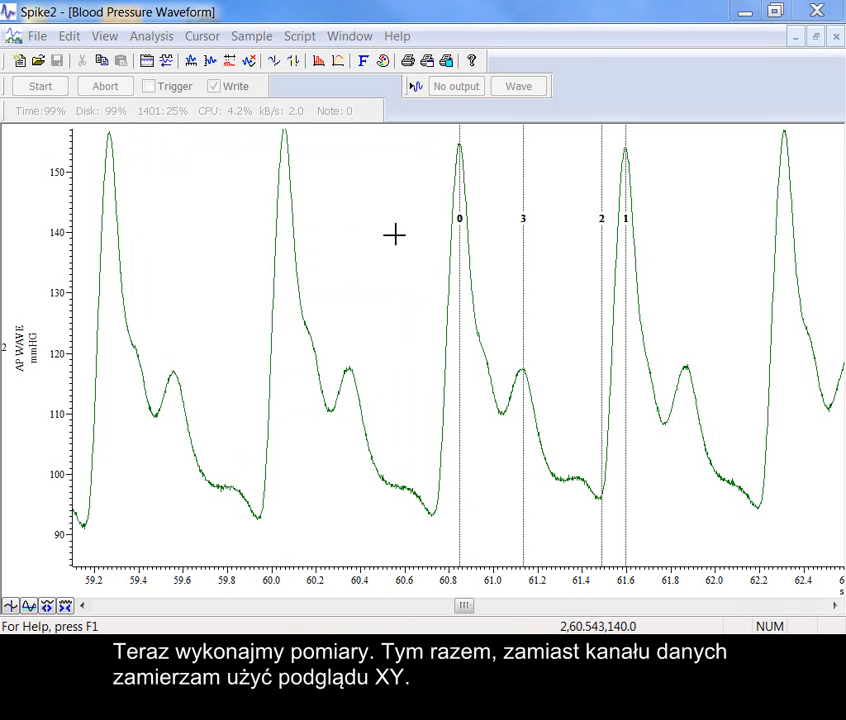
Start an XY view measurement with the Y measurement as Time difference, reference time Cursor(0) and time Cursor(1)
left_click(339, 63)
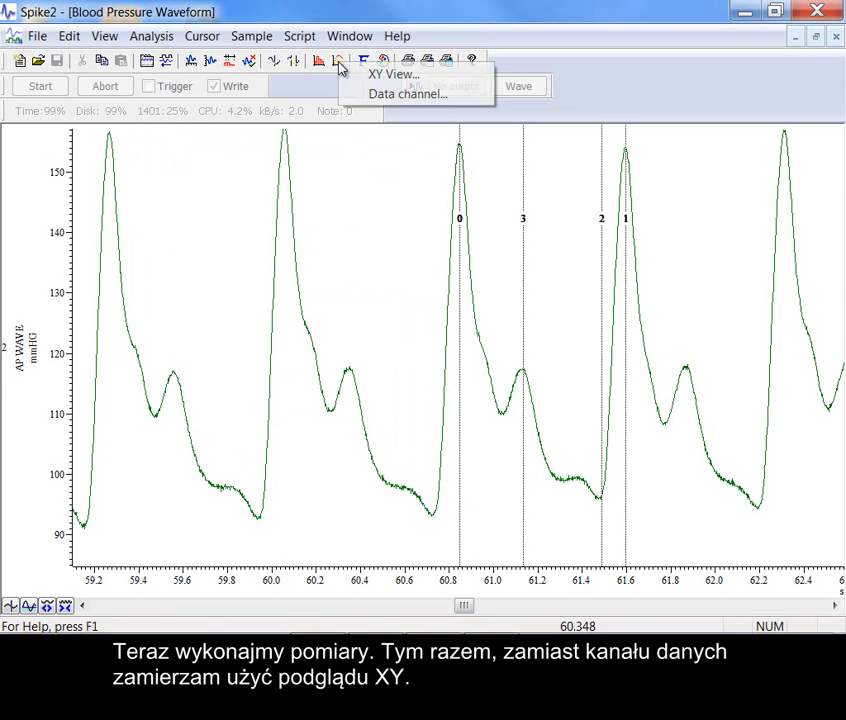
left_click(394, 74)
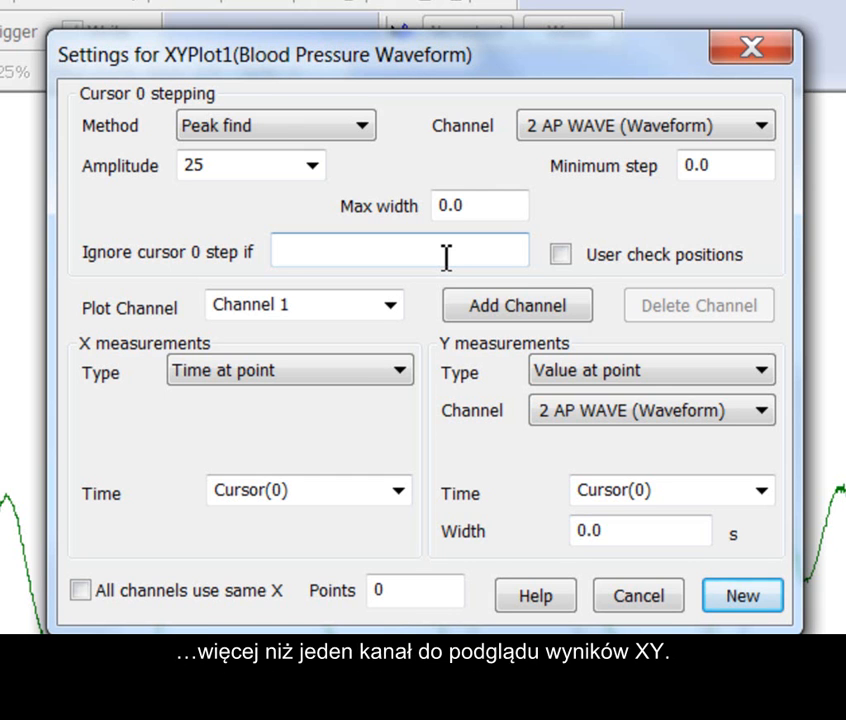
left_click(561, 256)
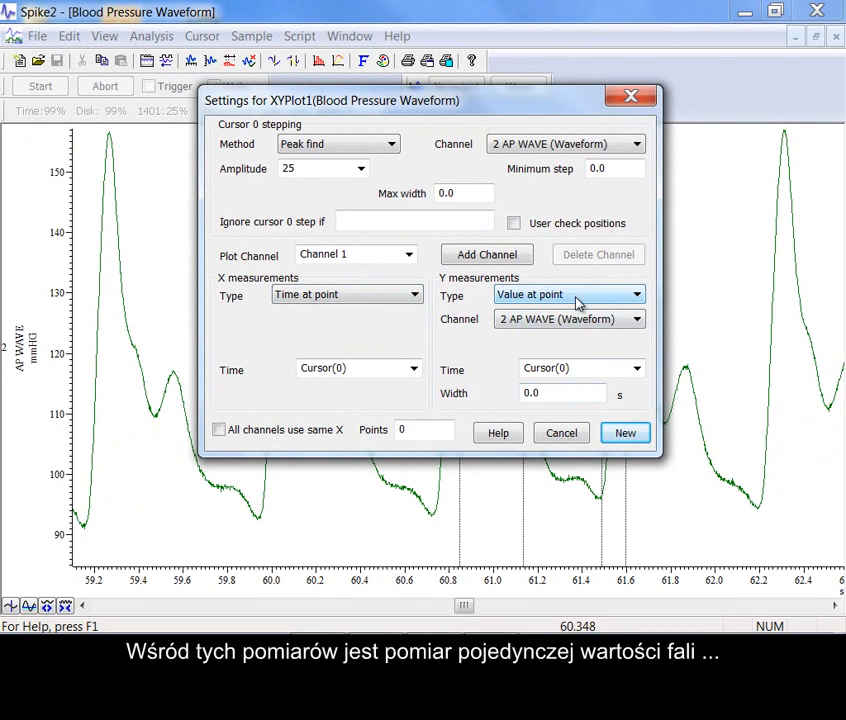
left_click(577, 302)
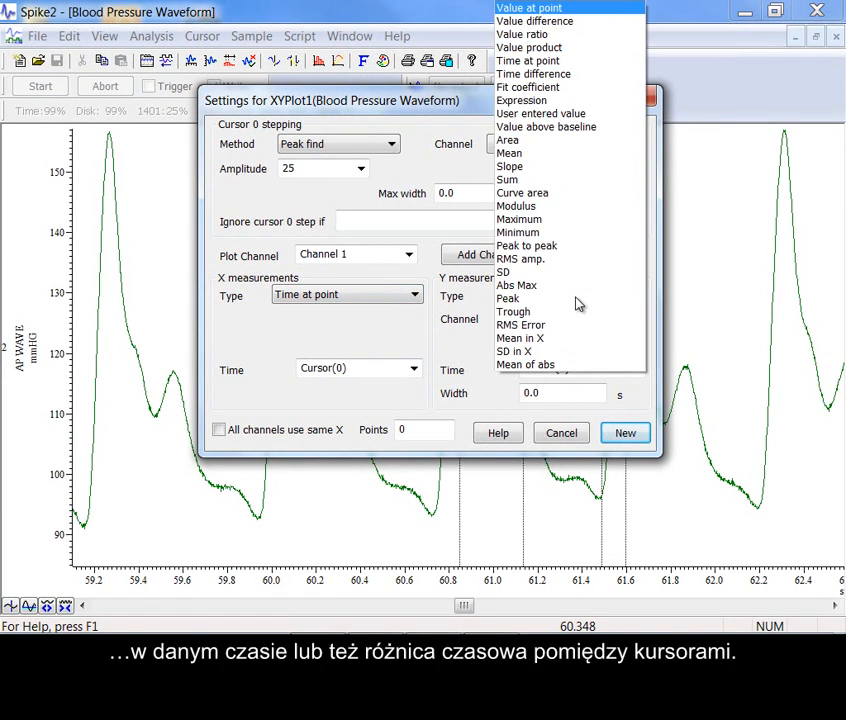
left_click(578, 75)
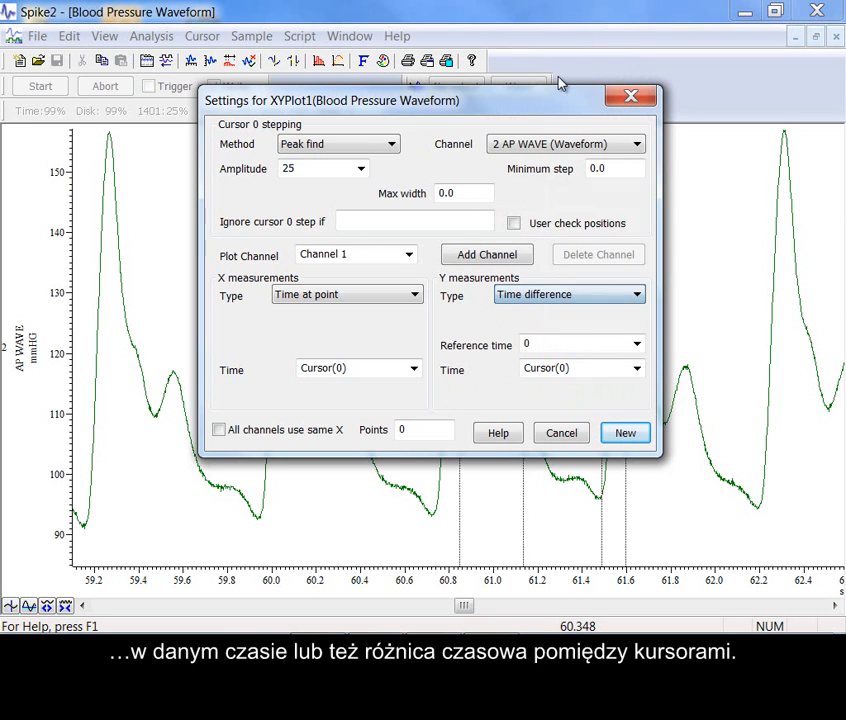
left_click(636, 343)
left_click(568, 354)
left_click(636, 368)
left_click(586, 400)
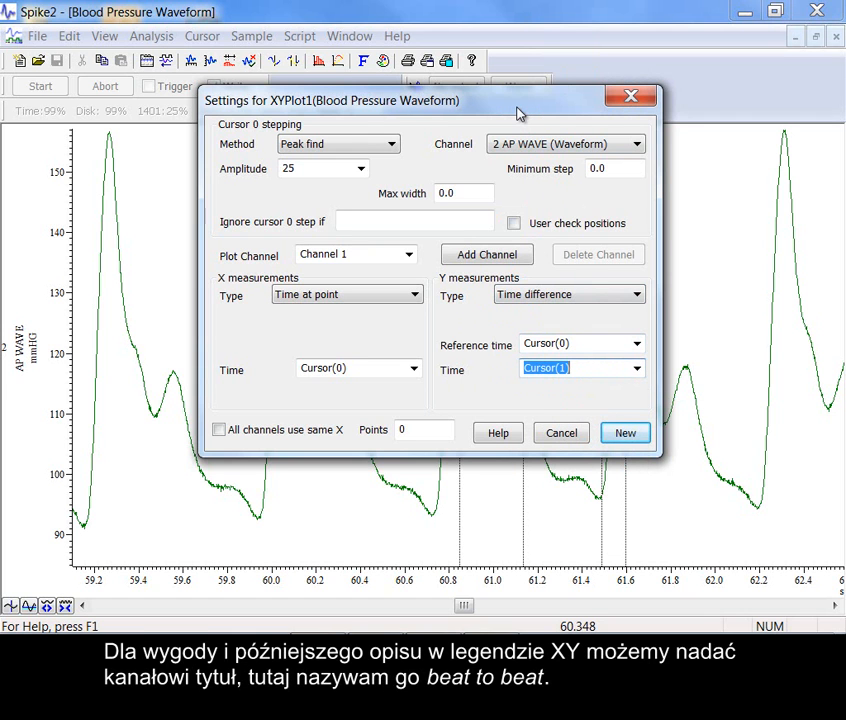
Title the first XY plot channel BT-BT
left_click_drag(515, 112, 331, 131)
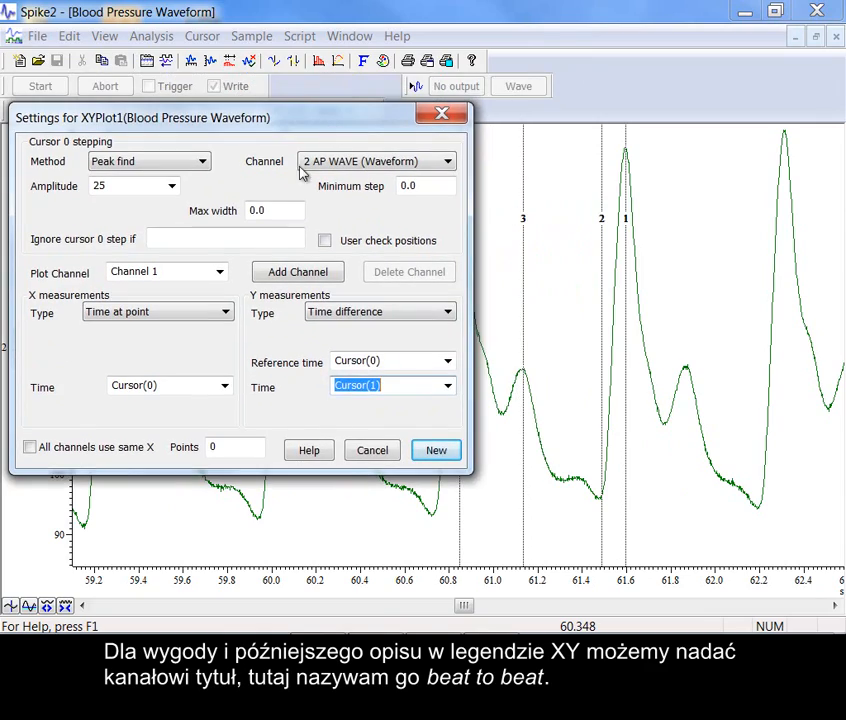
left_click(200, 271)
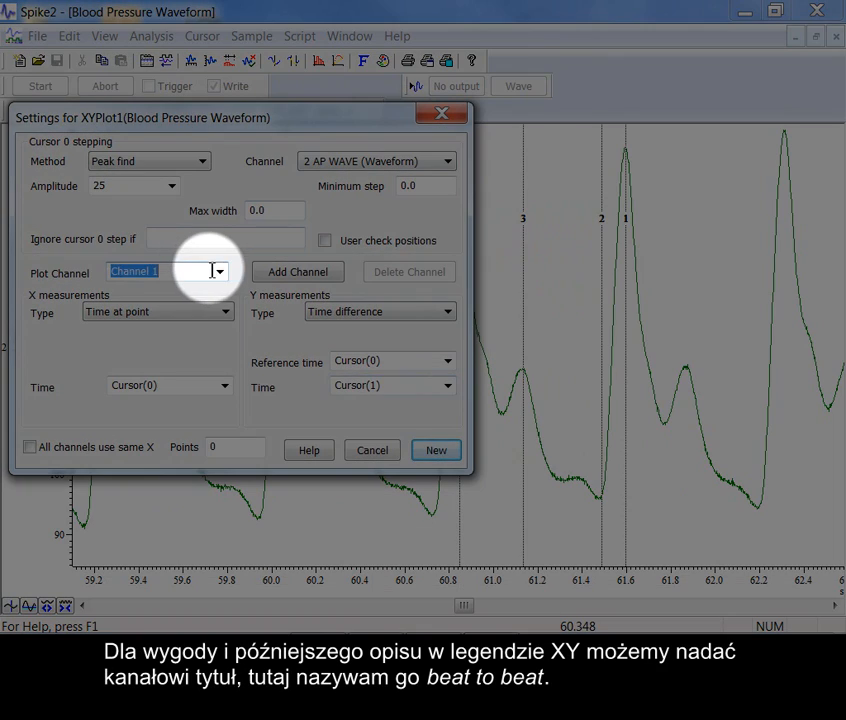
type("BT")
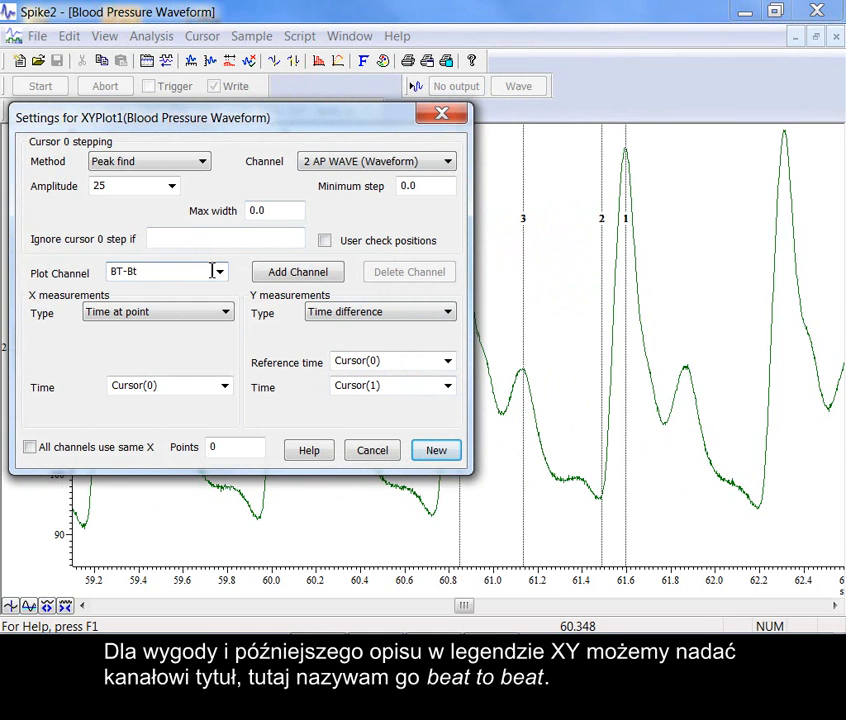
type("-BT")
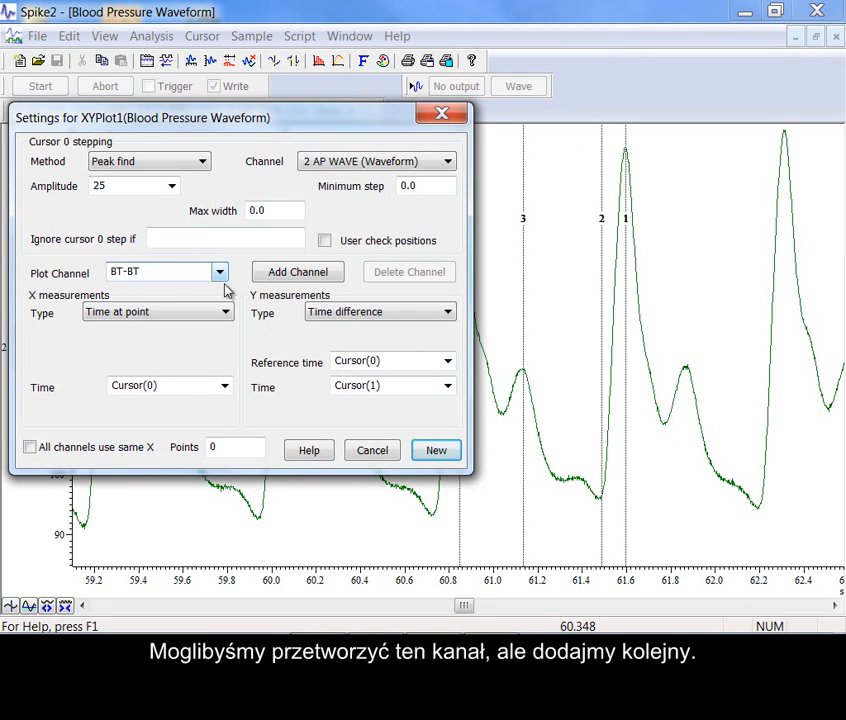
Add a second plot channel titled Systol and set its Y measurement type to Value at point
left_click(285, 276)
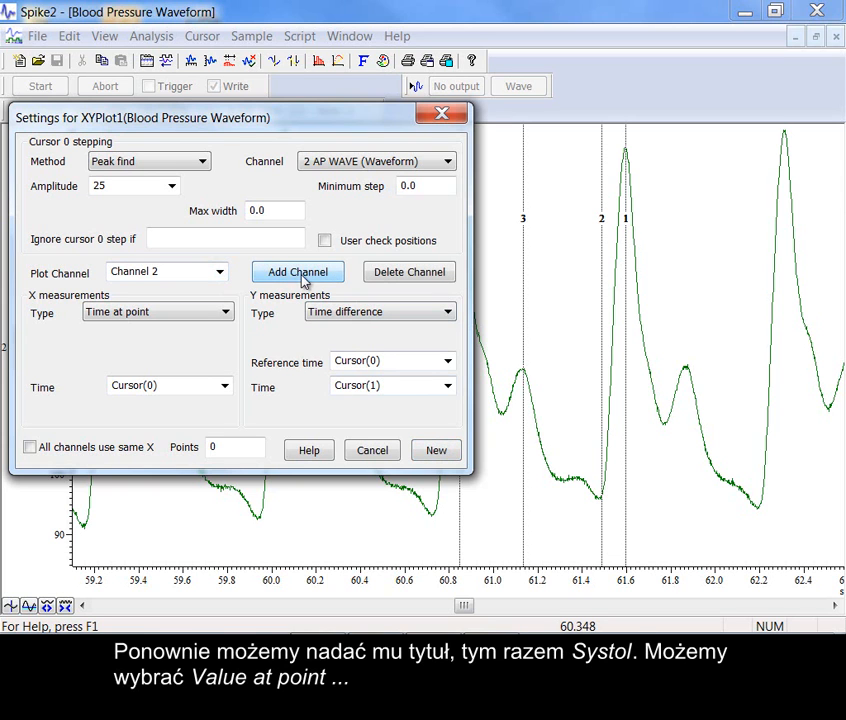
left_click(187, 275)
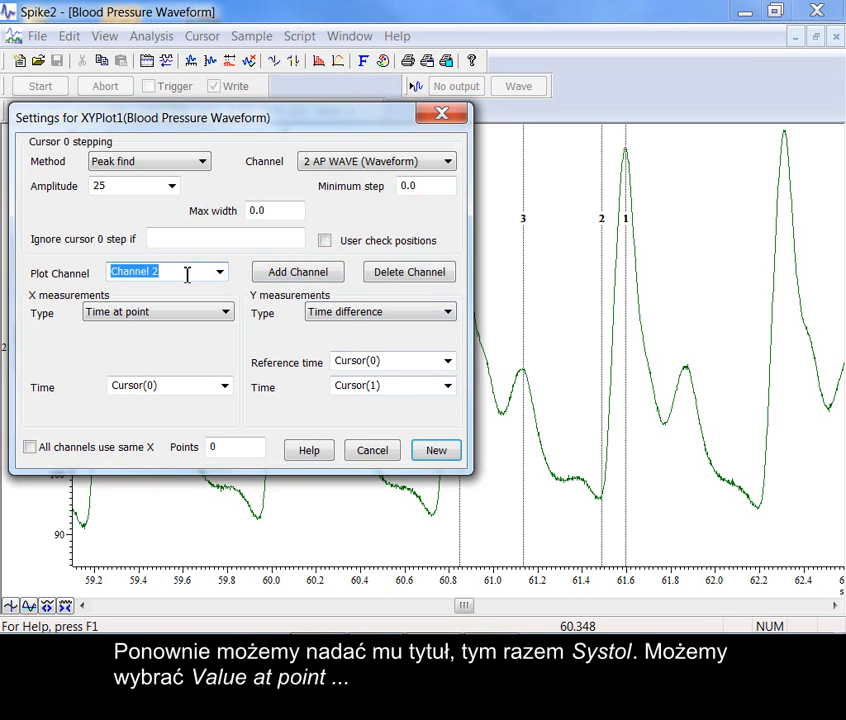
type("Systol")
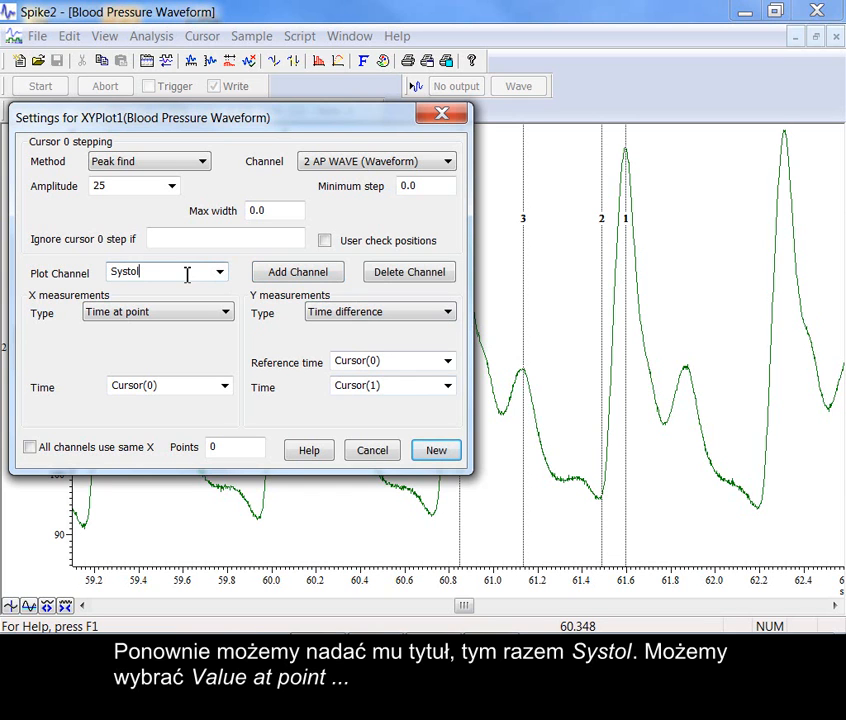
left_click(338, 312)
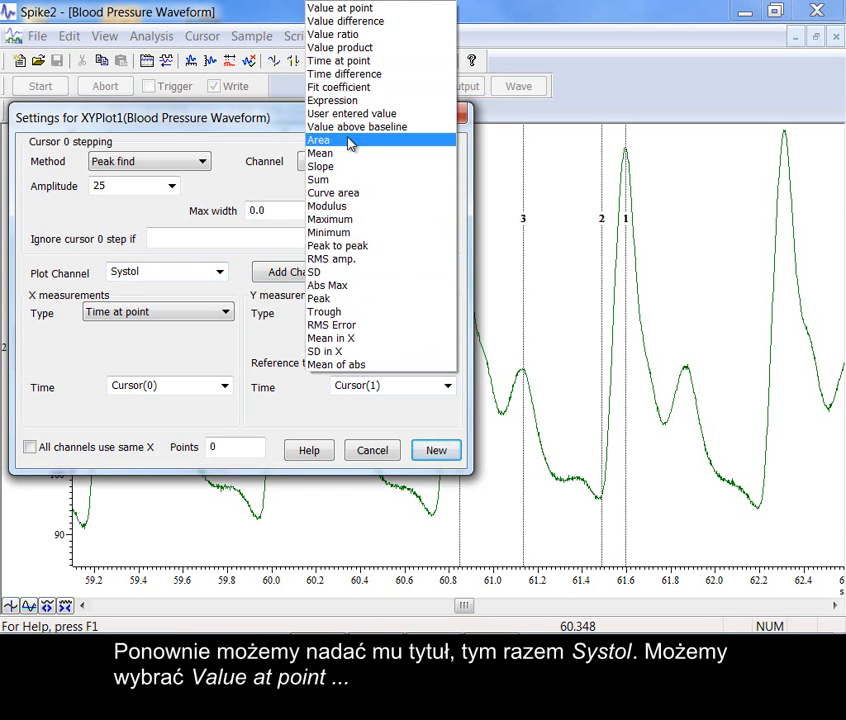
left_click(340, 8)
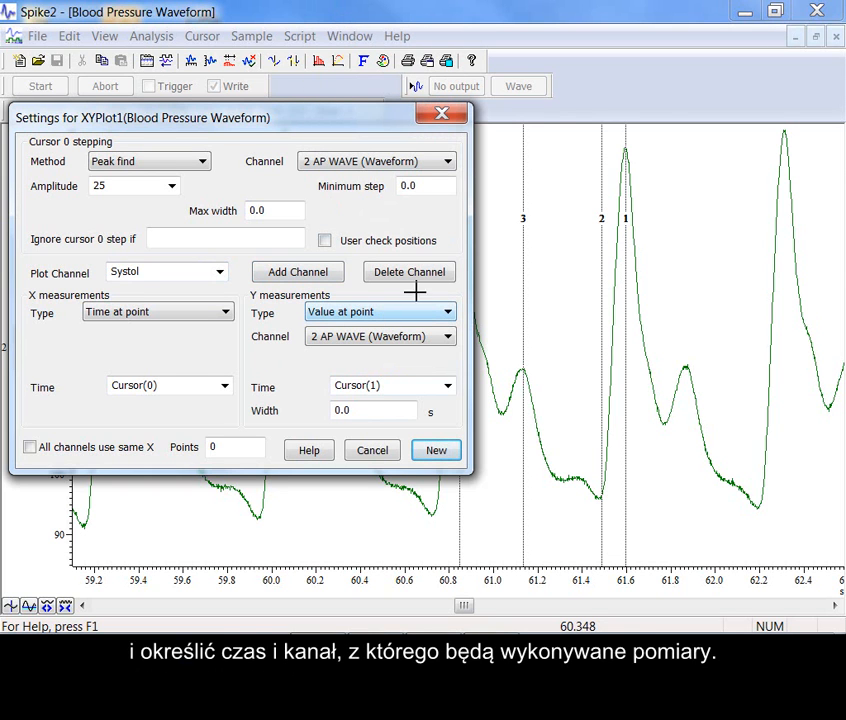
left_click(629, 159)
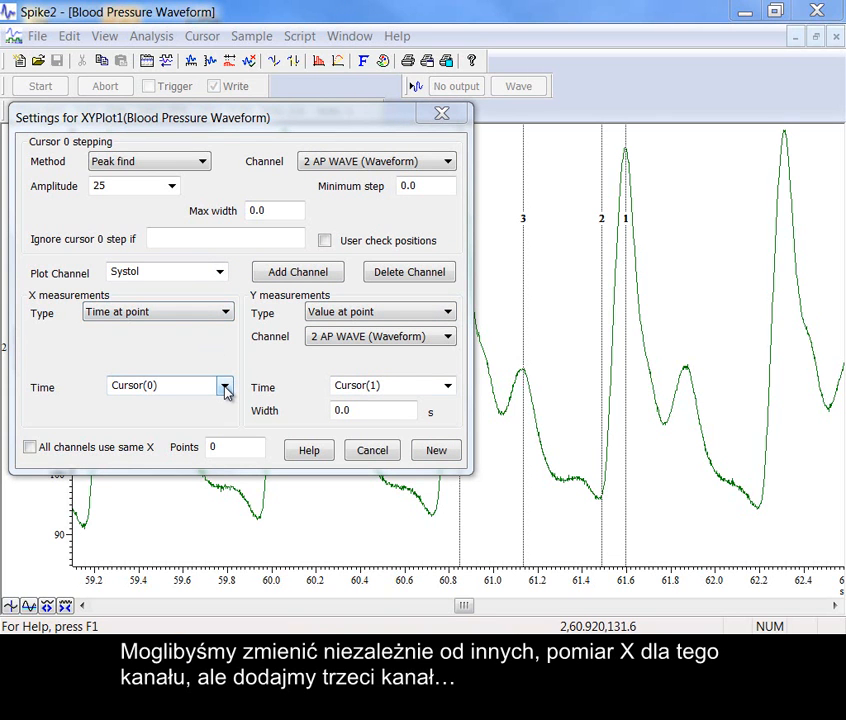
Add a third plot channel titled Diastol with both its X and Y measurement times set to Cursor(2)
left_click(279, 272)
left_click_drag(185, 274, 108, 276)
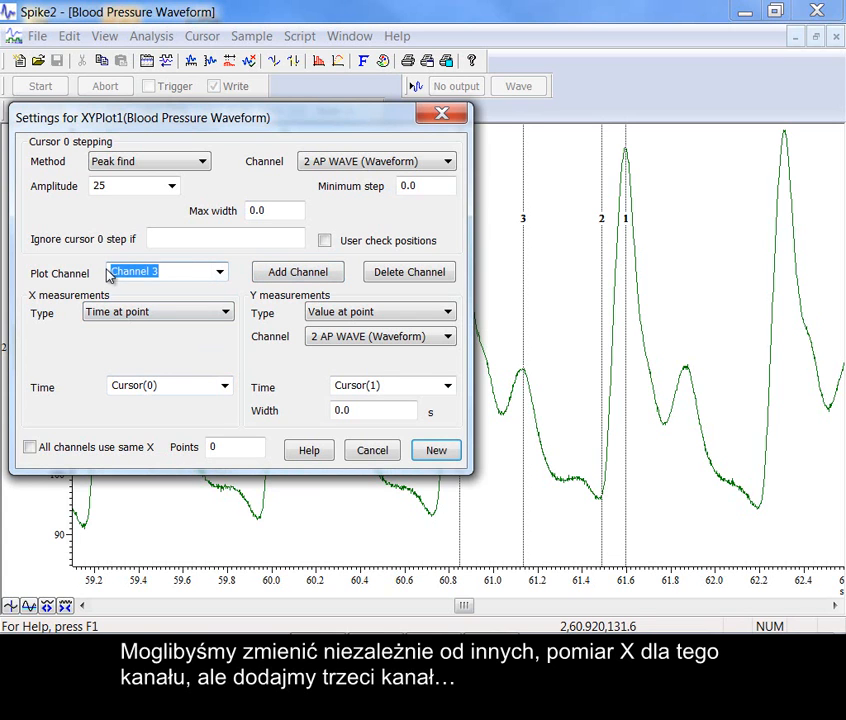
type("Diastol")
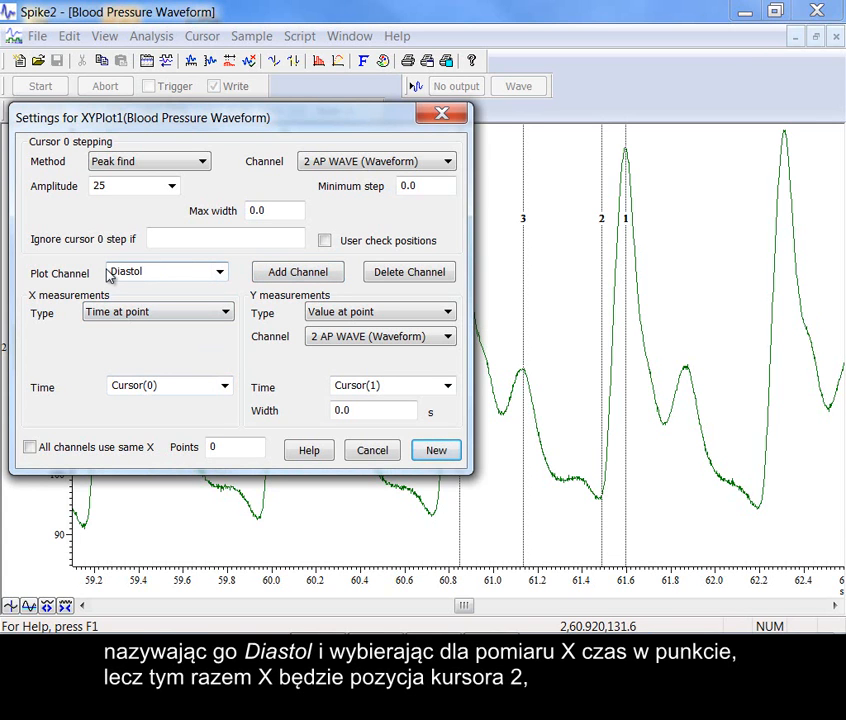
left_click(226, 387)
left_click(222, 429)
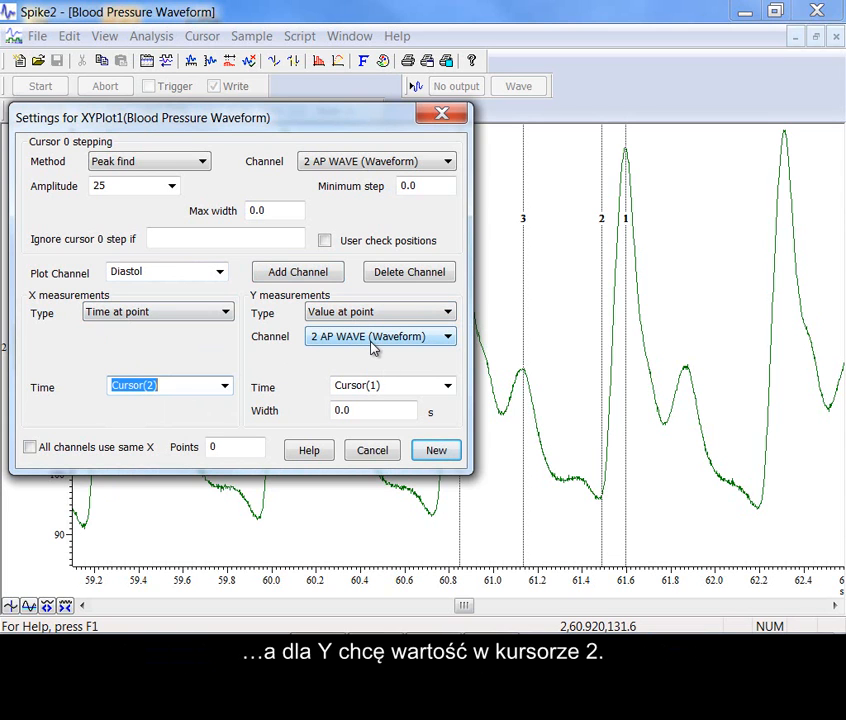
left_click(447, 385)
left_click(393, 429)
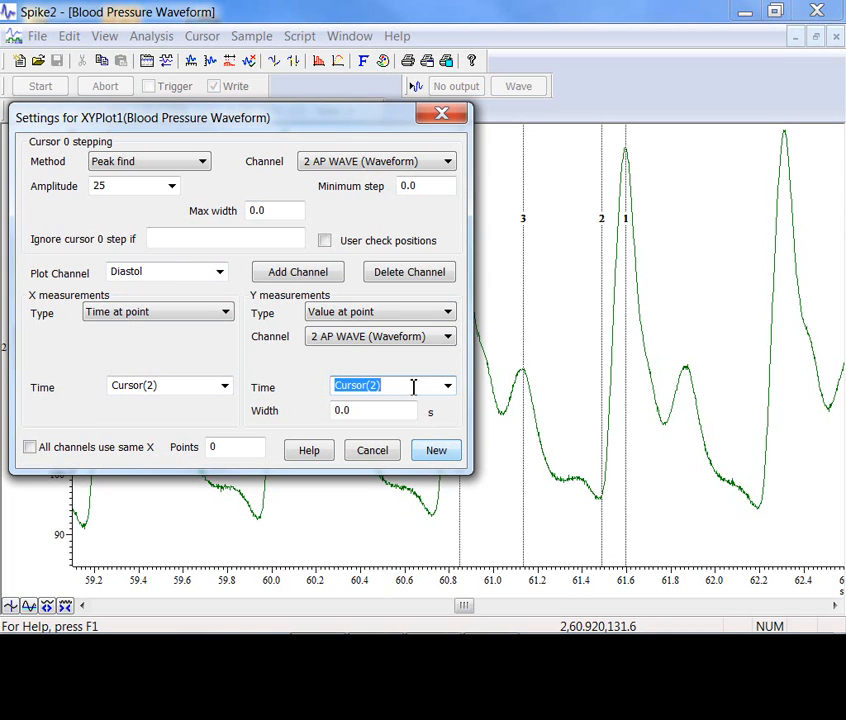
Return to the Systol plot channel and set its Y measurement time to Cursor(0)
left_click(220, 272)
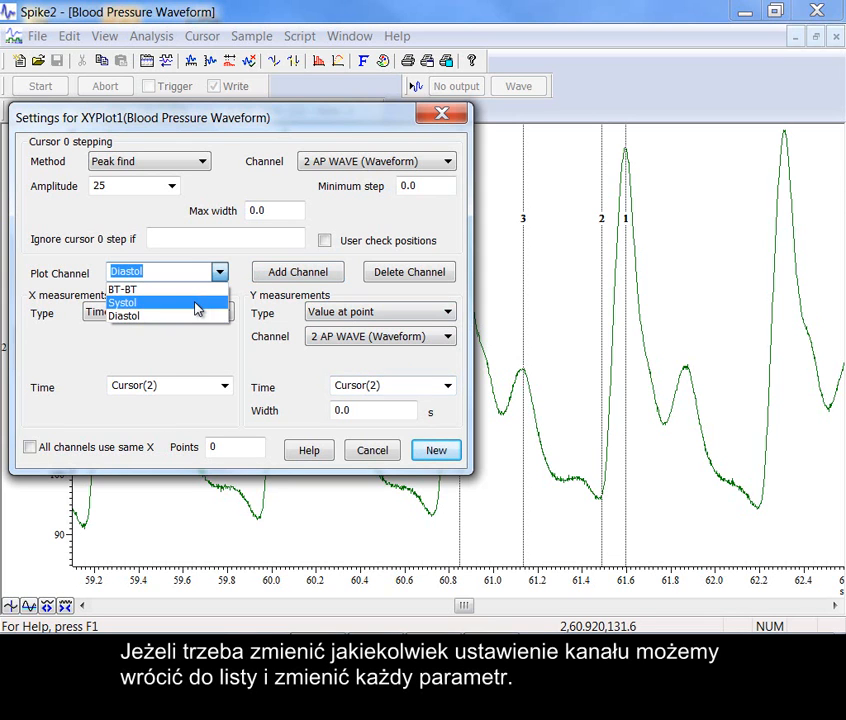
left_click(197, 303)
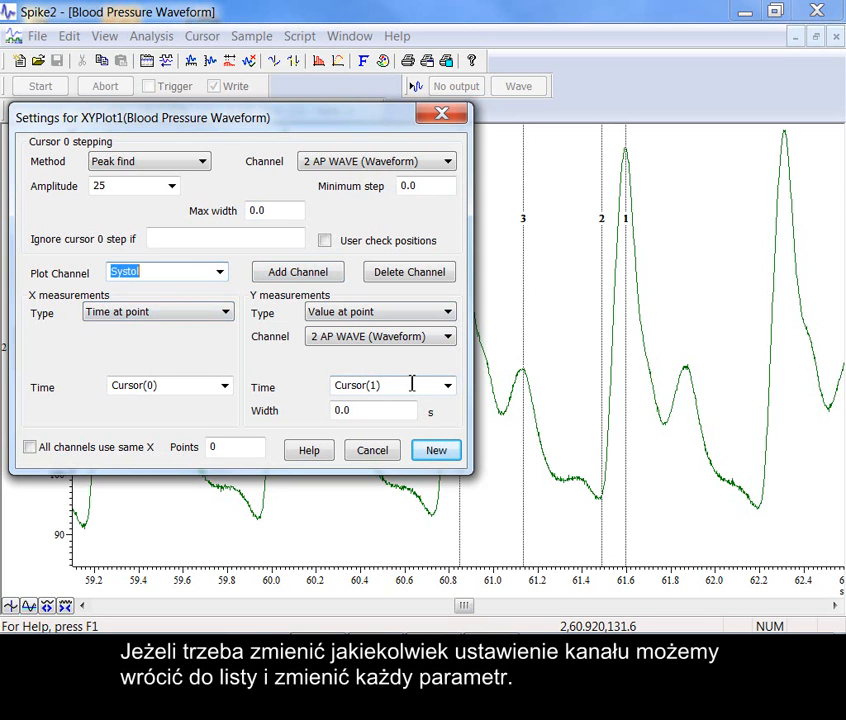
left_click(447, 386)
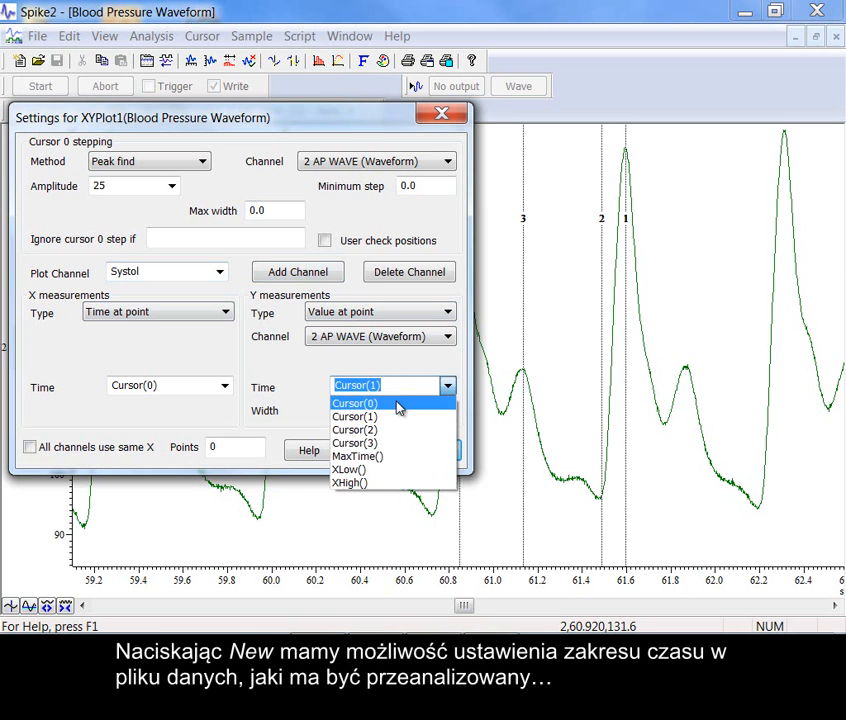
left_click(400, 403)
Create the XY plot and process all data from 0.0 to 119.999 seconds with the display optimised
left_click(441, 454)
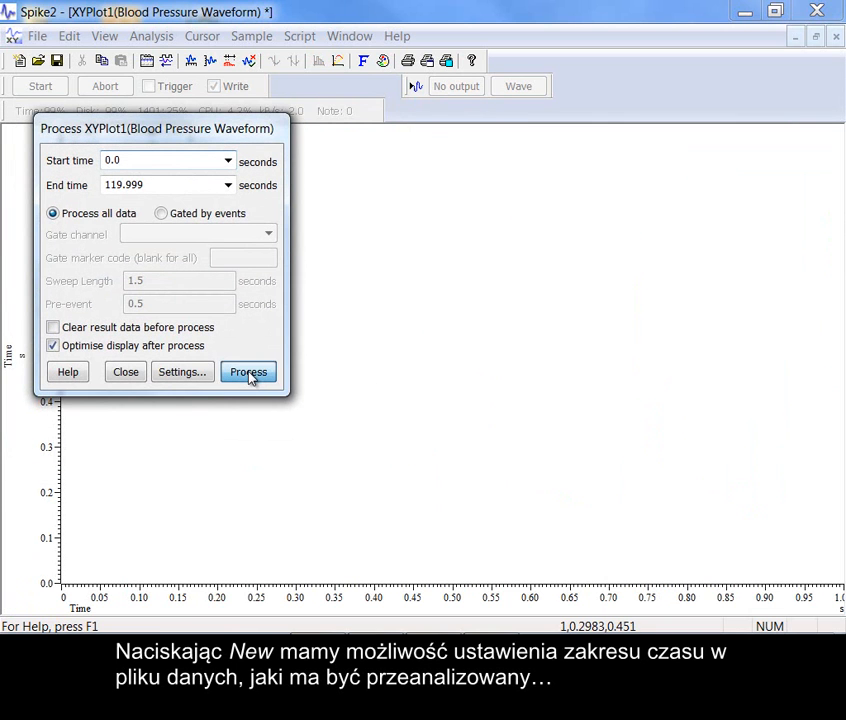
left_click(248, 372)
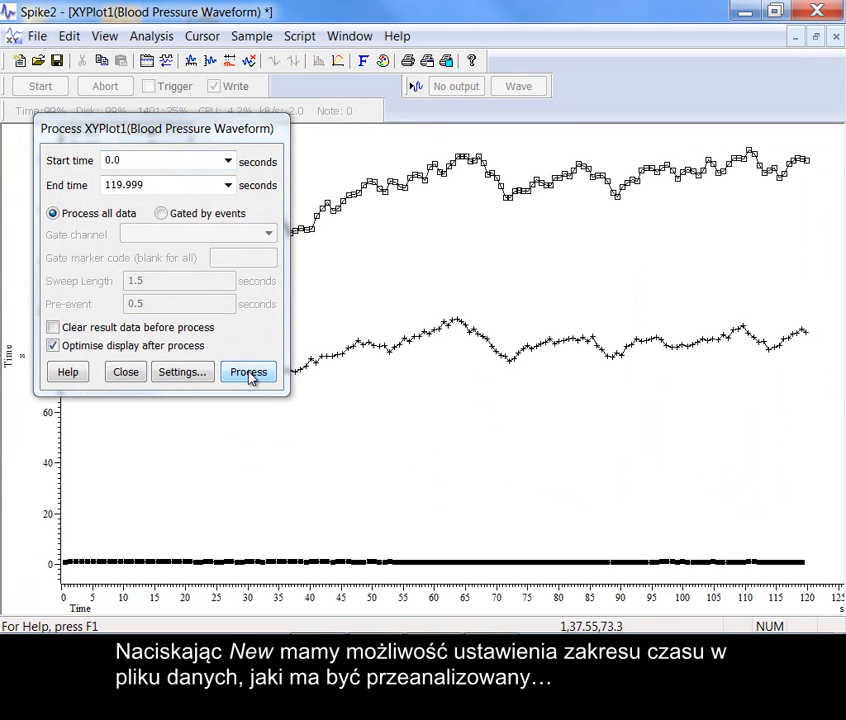
left_click(126, 373)
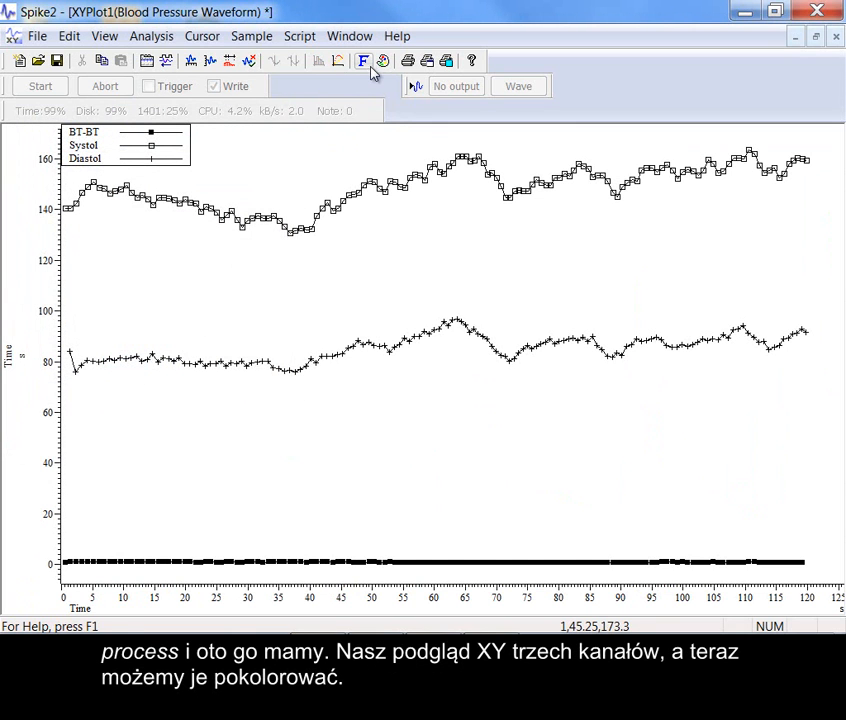
Set the XY plot's primary channel colours to red for Systol, dark blue for Diastol and green for BT-BT
left_click(382, 61)
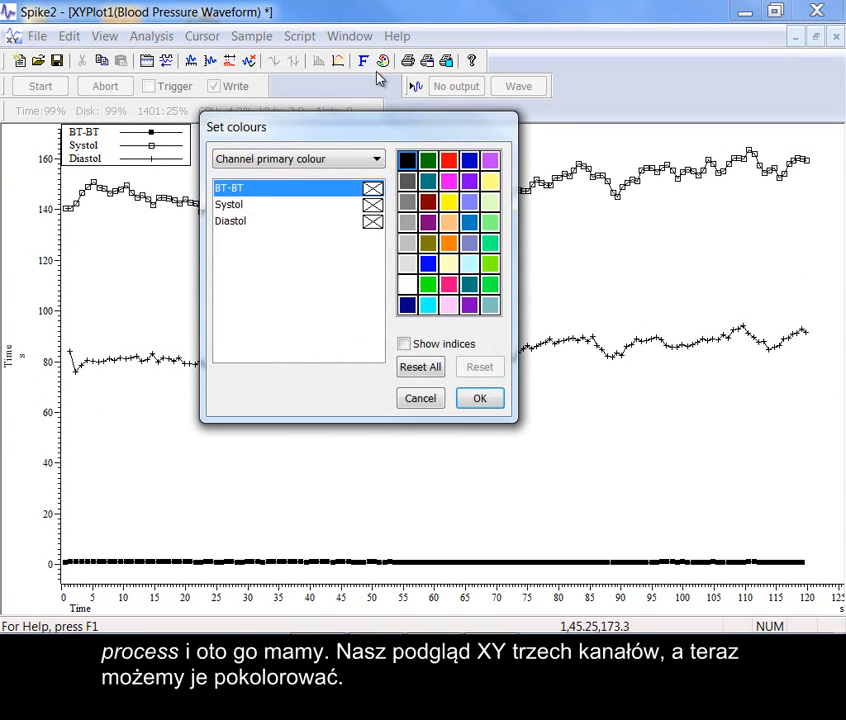
left_click(228, 204)
left_click(449, 160)
left_click(372, 221)
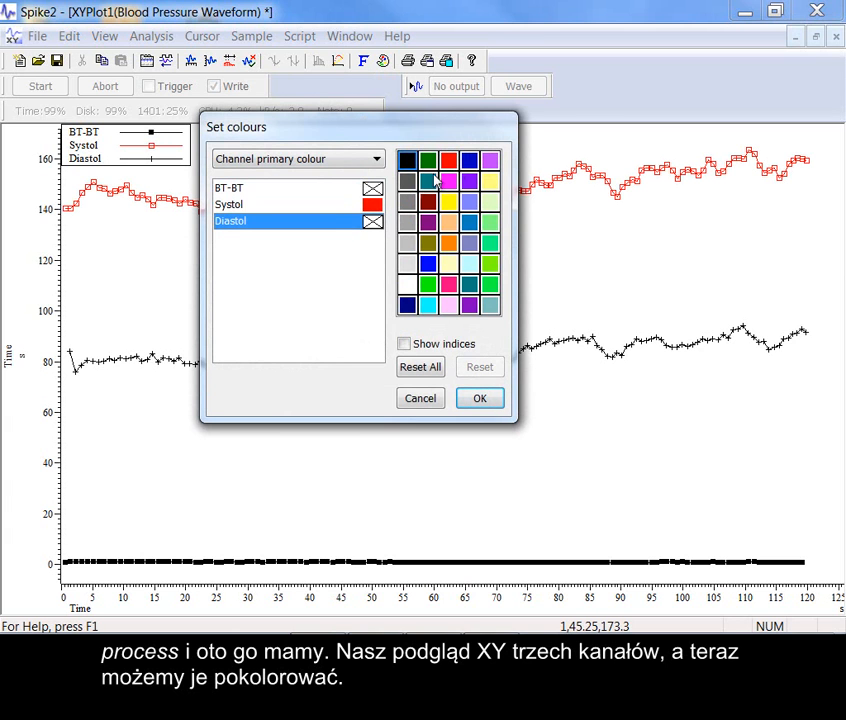
left_click(469, 160)
left_click(366, 188)
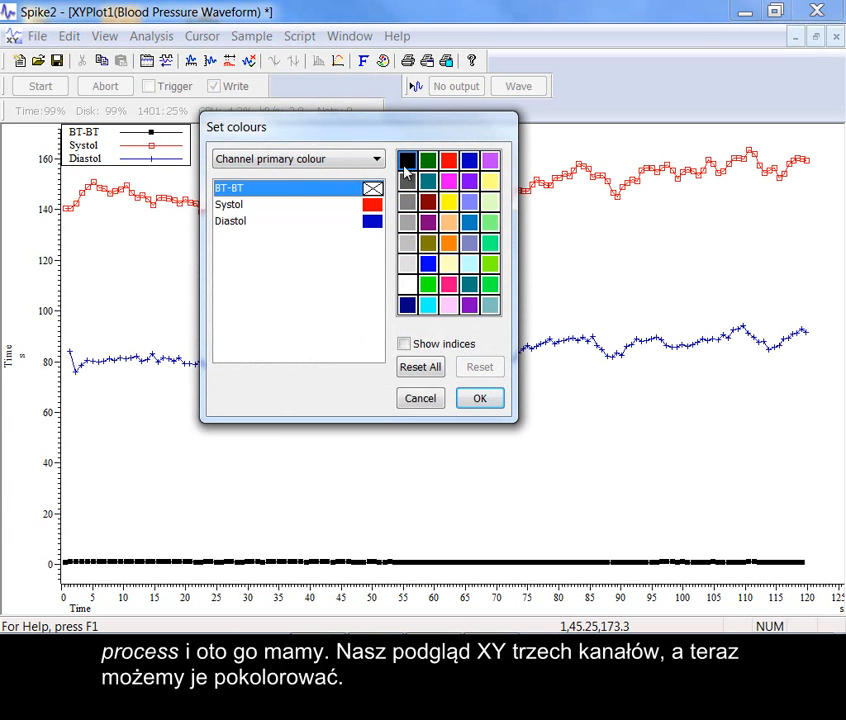
left_click(490, 285)
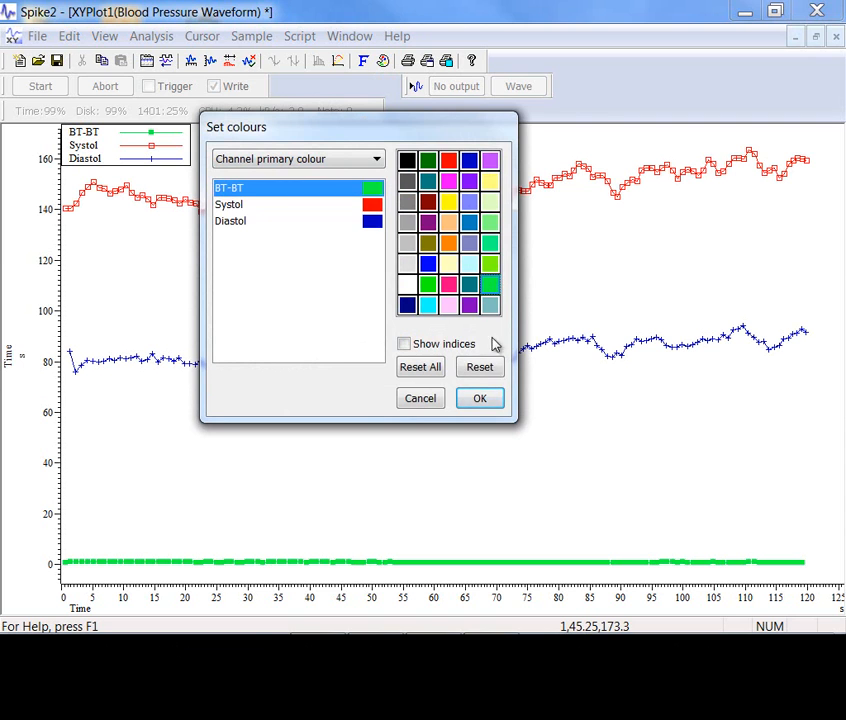
left_click(480, 399)
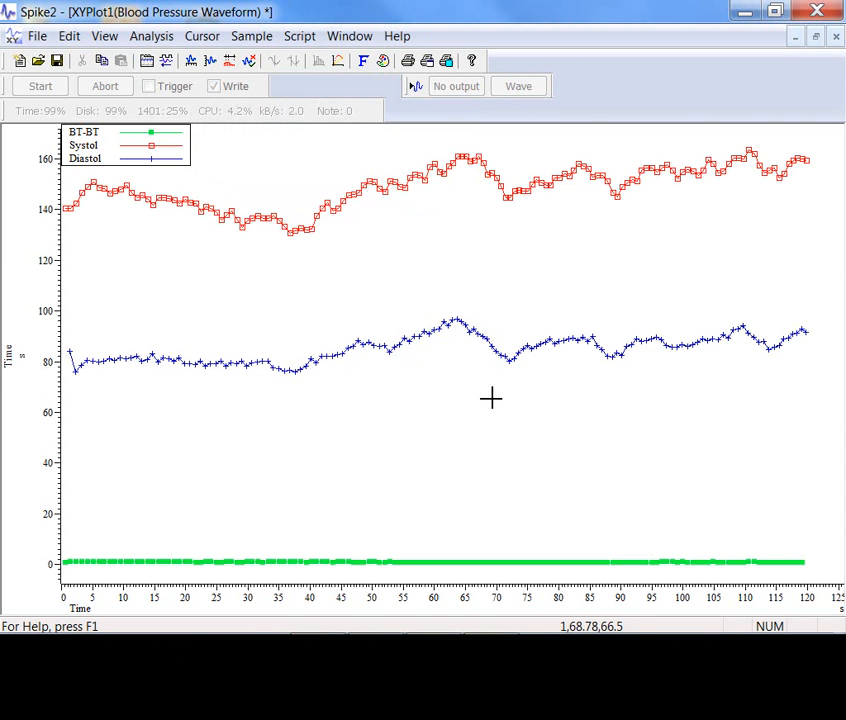
Take the XY plot out of its maximised state and tile the open windows vertically
left_click(816, 38)
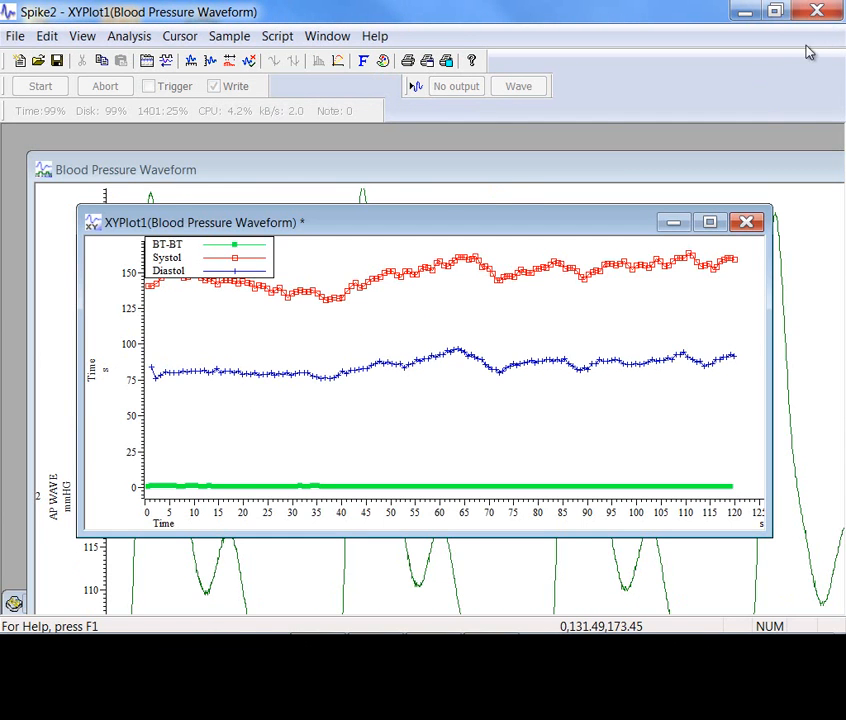
left_click_drag(428, 226, 654, 305)
left_click(327, 36)
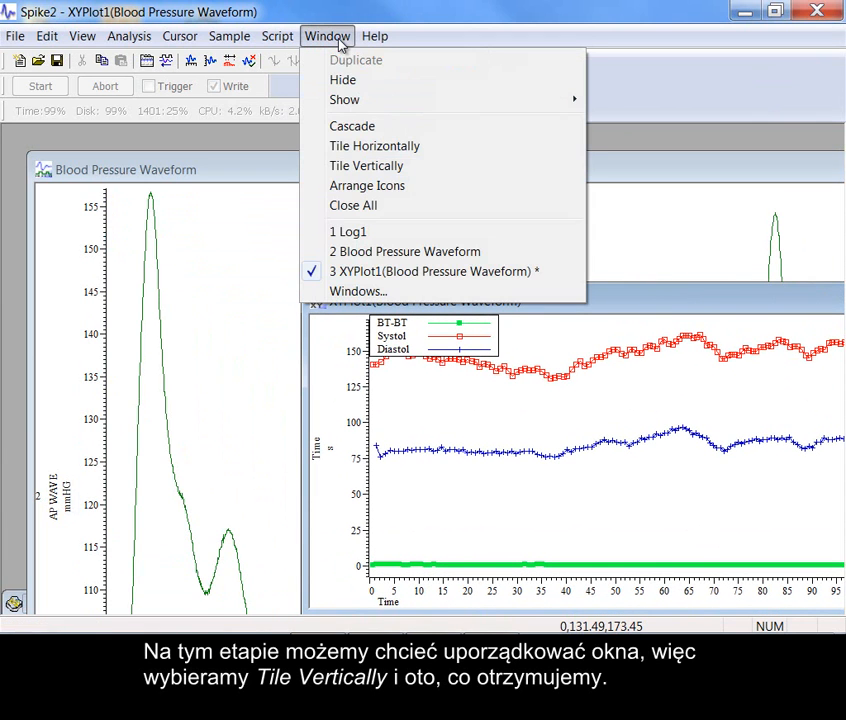
left_click(366, 166)
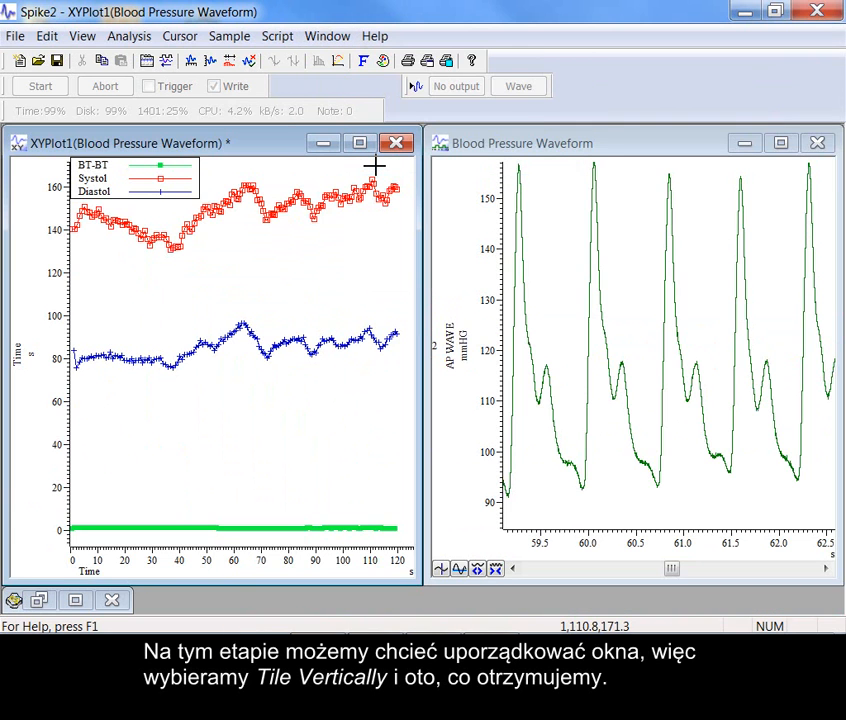
Activate the Blood Pressure Waveform window and bring cursor 0 into its visible range
left_click(447, 146)
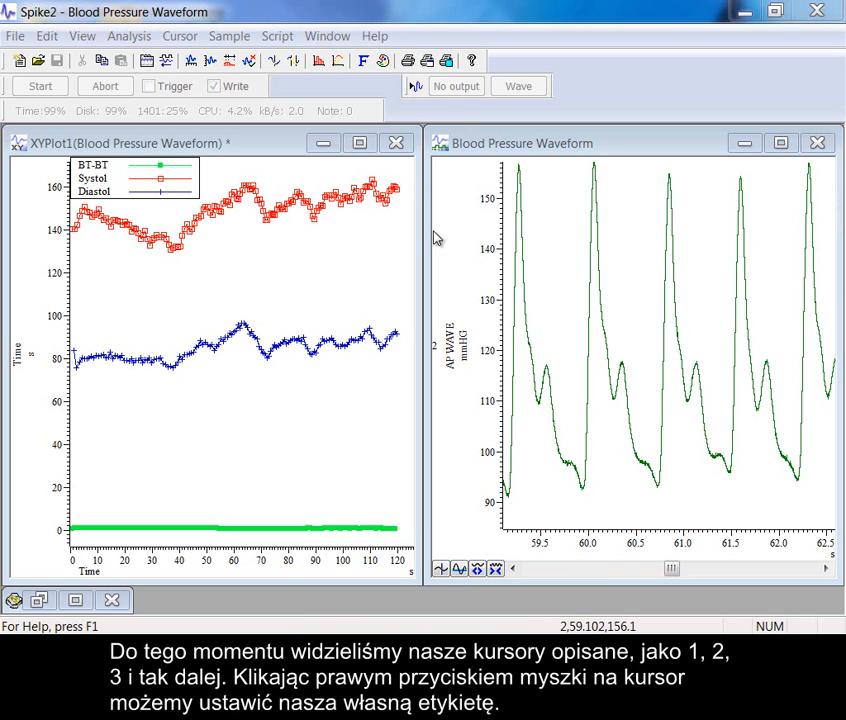
left_click(607, 151)
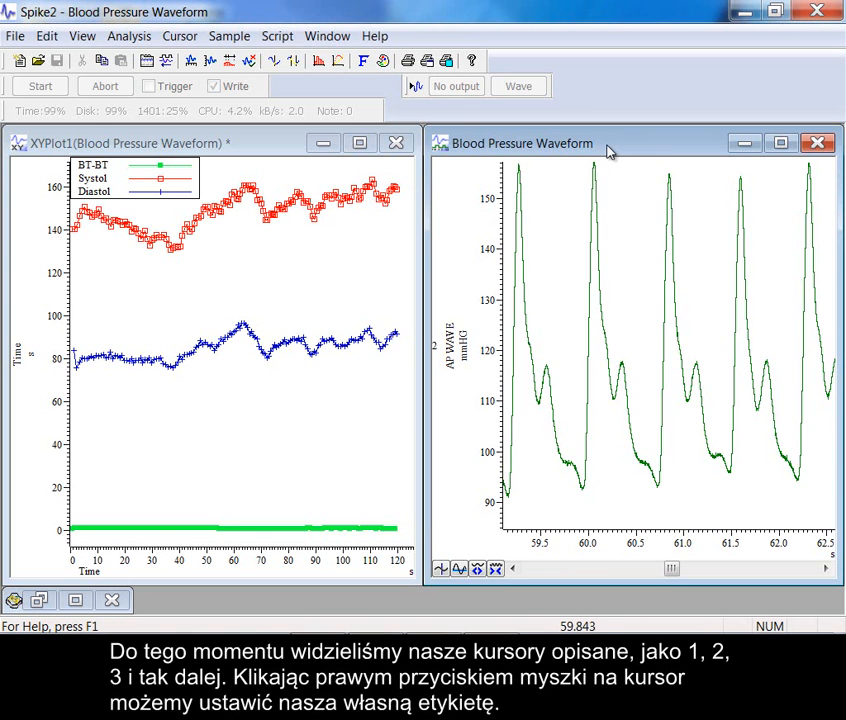
key("ctrl+0")
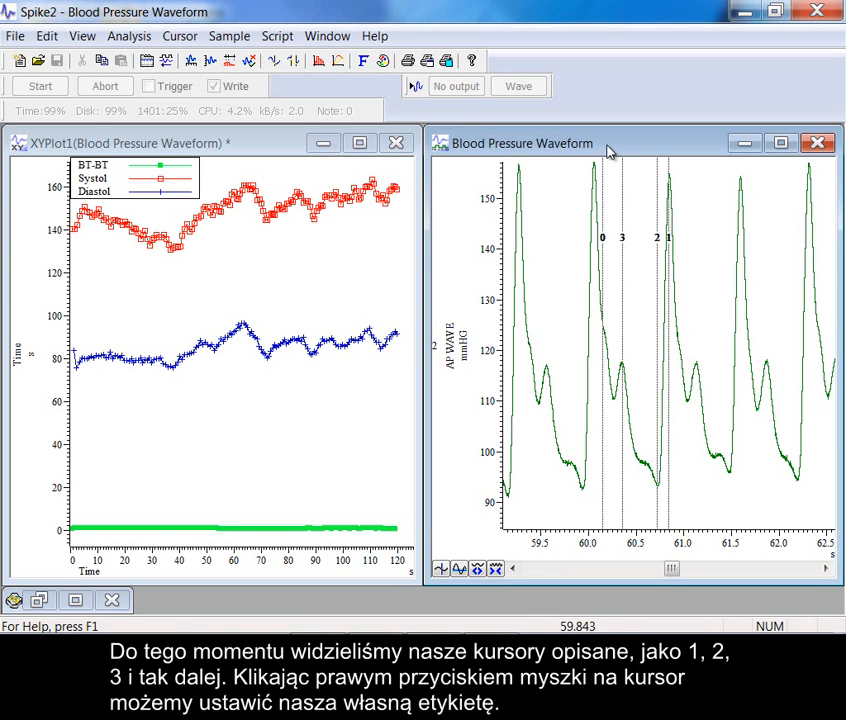
Give cursor 0 the user-defined label Systol and move it onto the adjacent systolic peak near 60.0 s
right_click(603, 196)
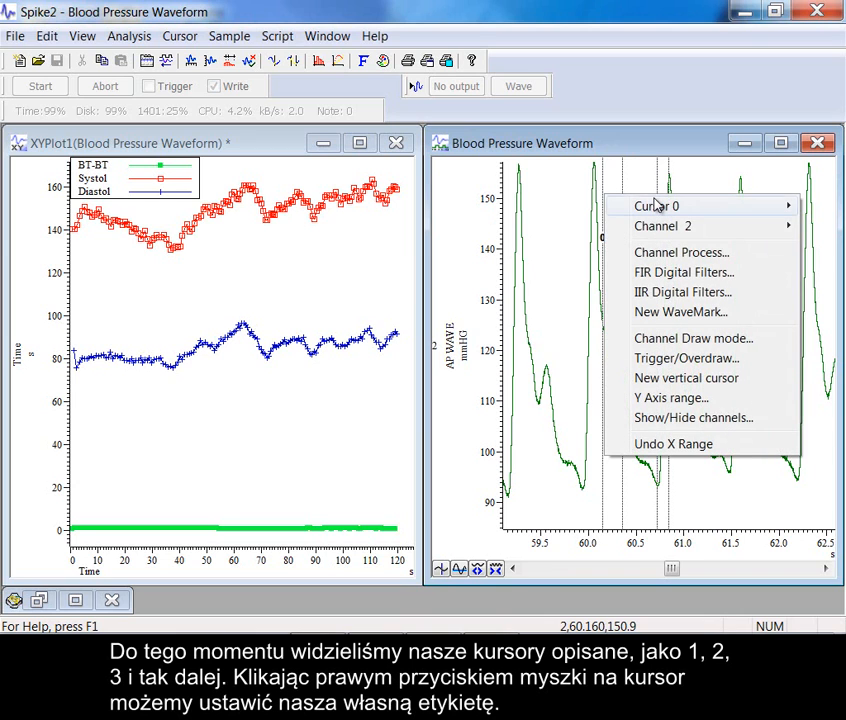
mouse_move(658, 206)
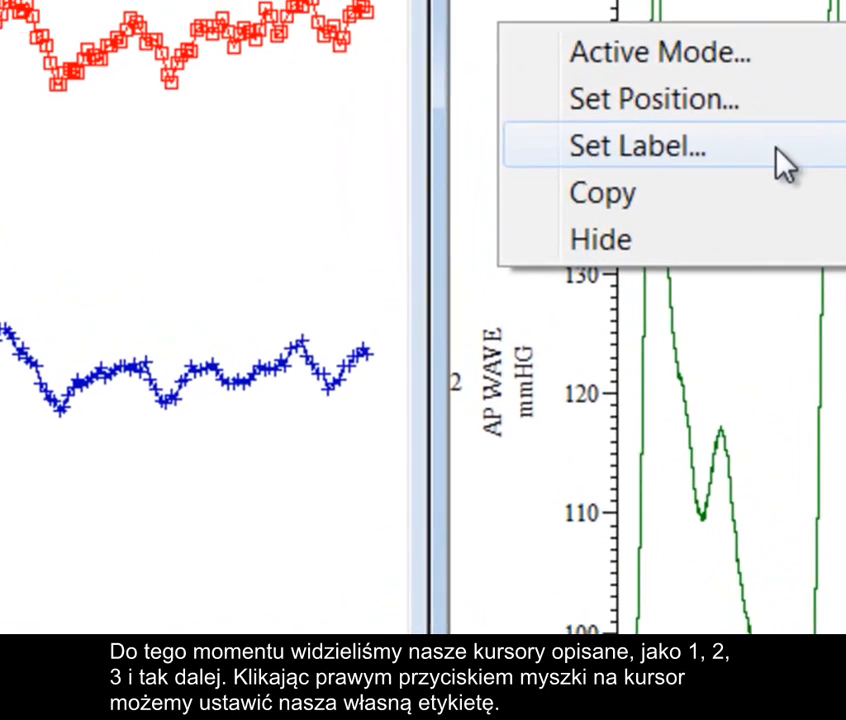
left_click(512, 246)
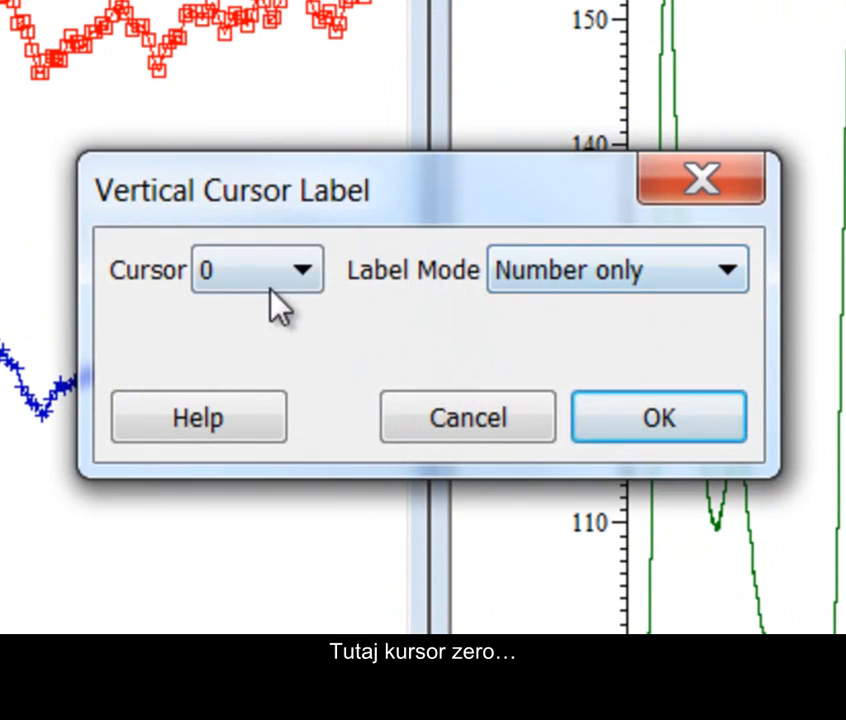
left_click(566, 280)
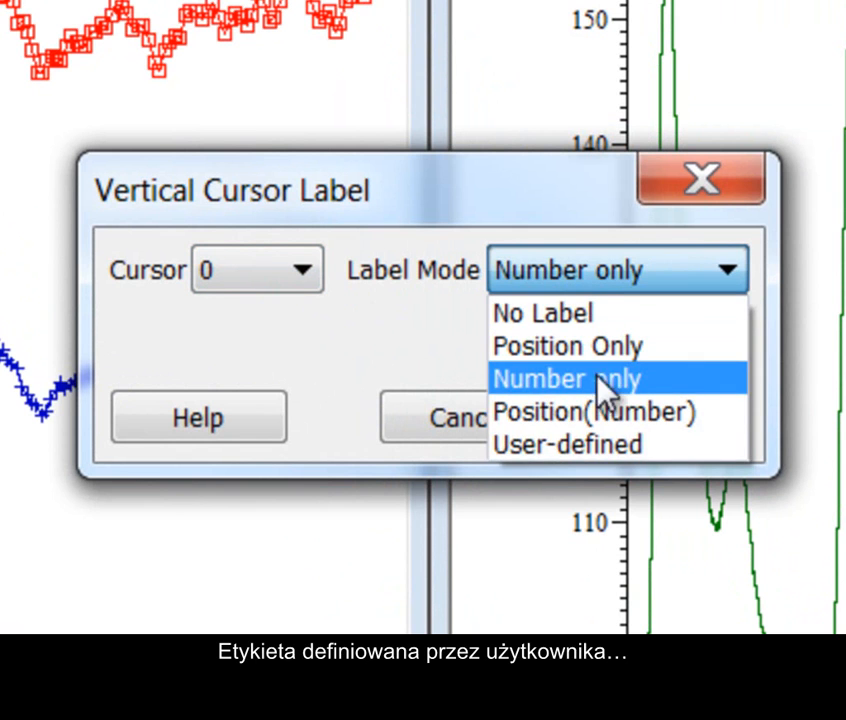
left_click(596, 446)
left_click(355, 346)
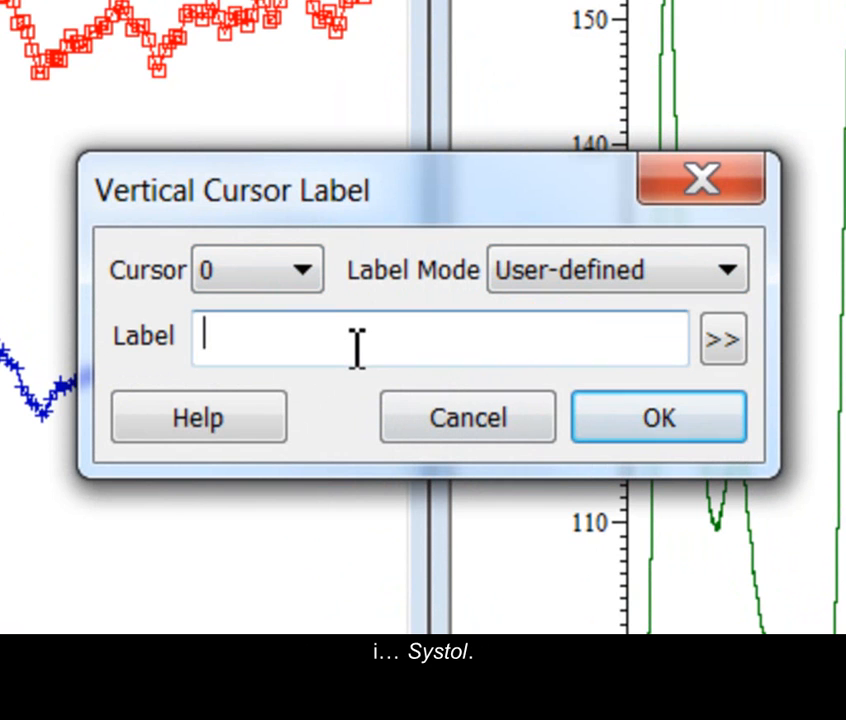
type("Systol")
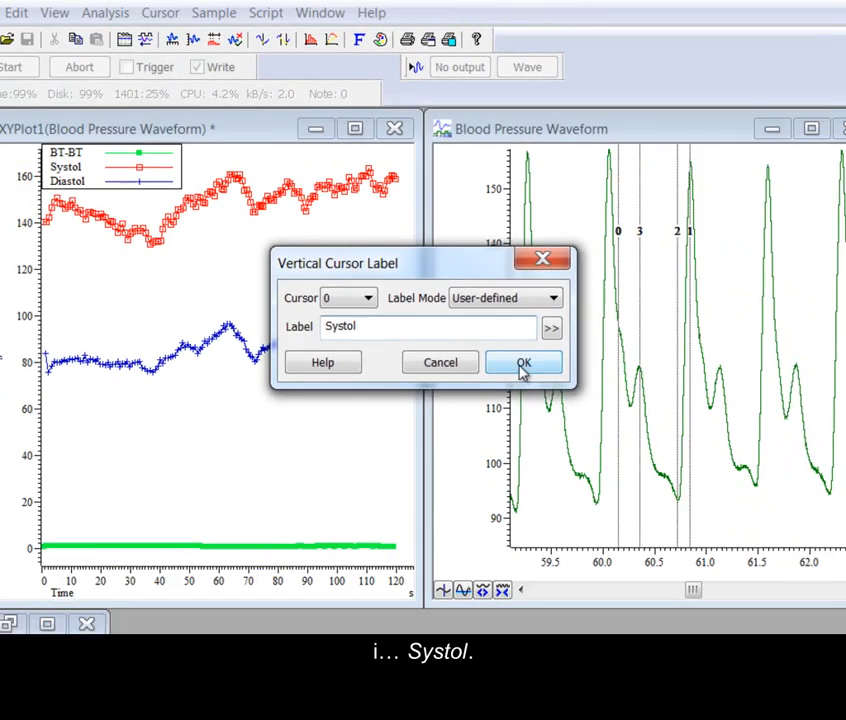
left_click(659, 418)
mouse_move(600, 237)
left_mouse_down()
mouse_move(614, 298)
mouse_move(595, 210)
mouse_move(595, 233)
left_mouse_up()
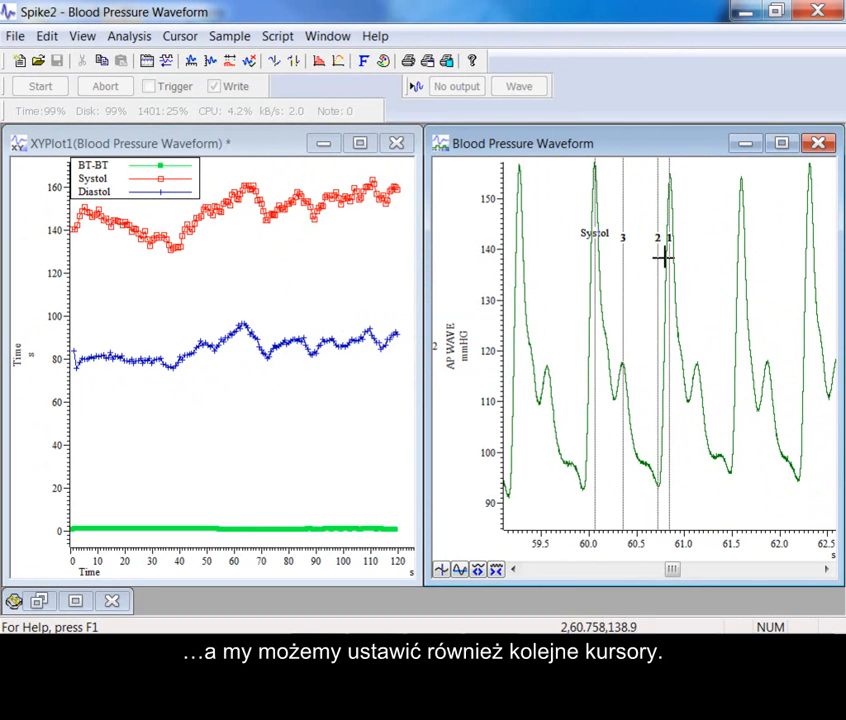
Give cursor 2 the user-defined label Diastol
right_click(657, 270)
mouse_move(703, 283)
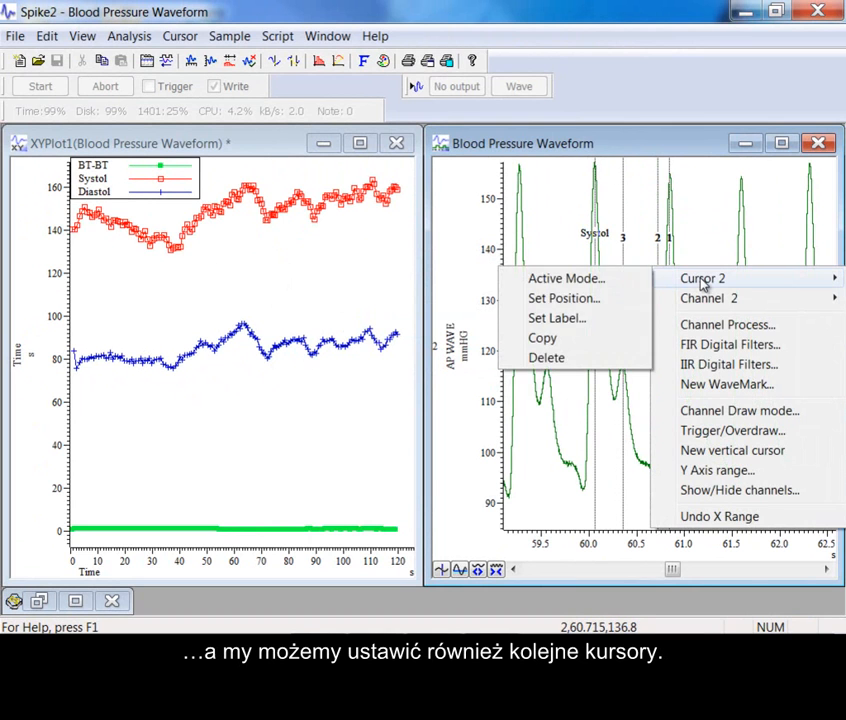
left_click(609, 318)
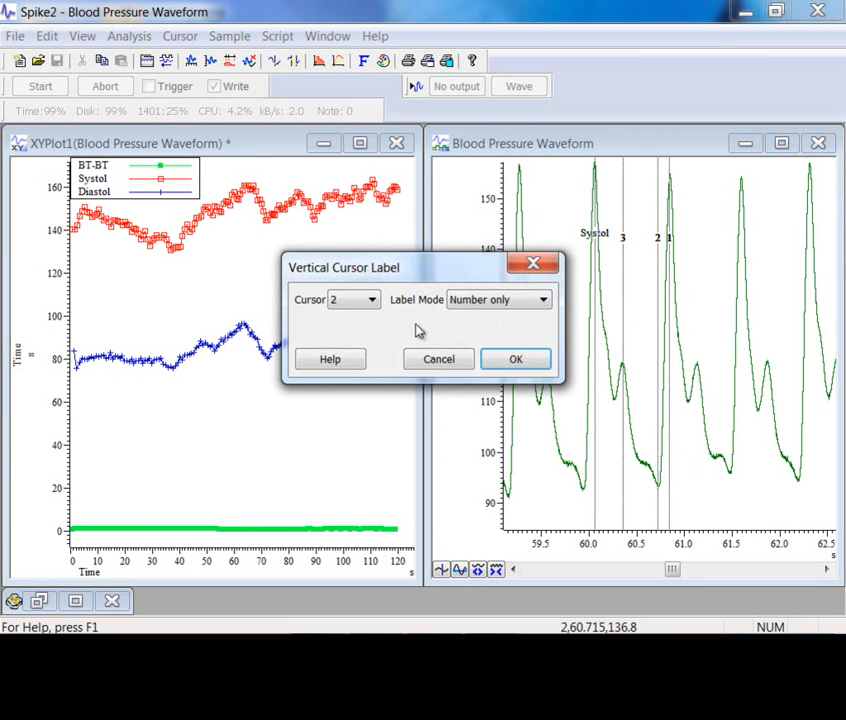
left_click(480, 310)
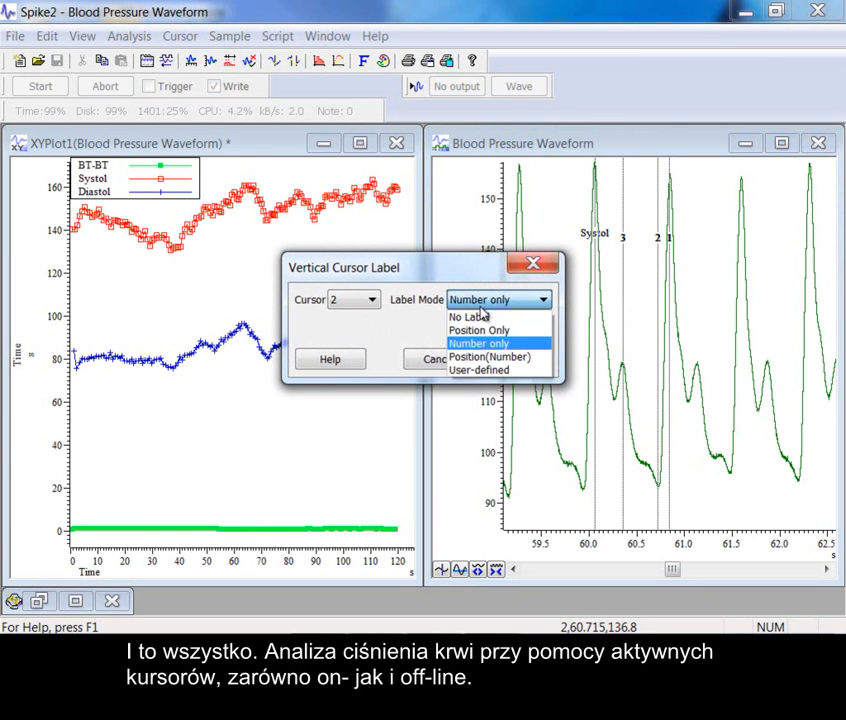
left_click(490, 371)
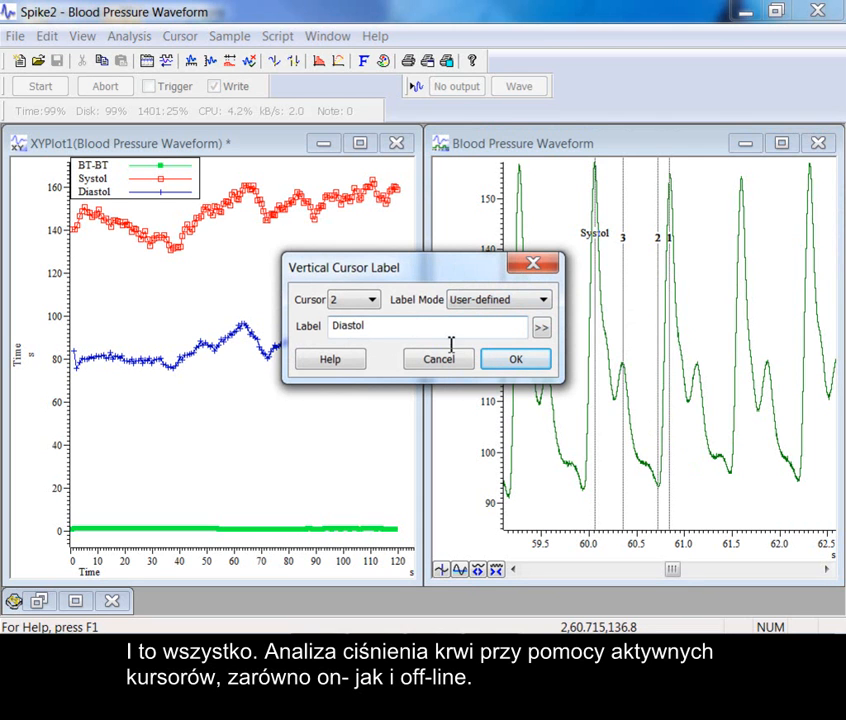
left_click(530, 360)
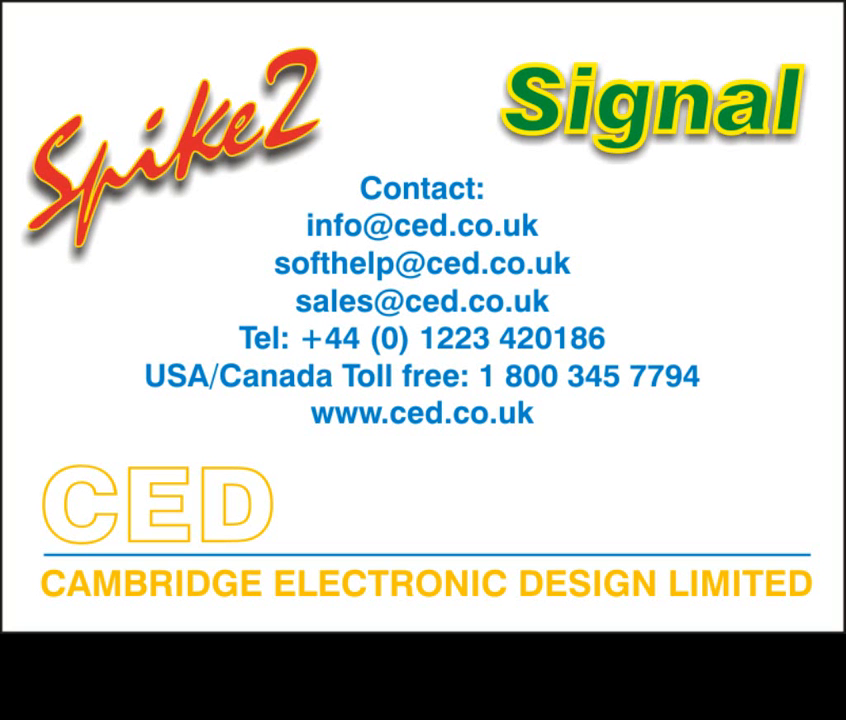